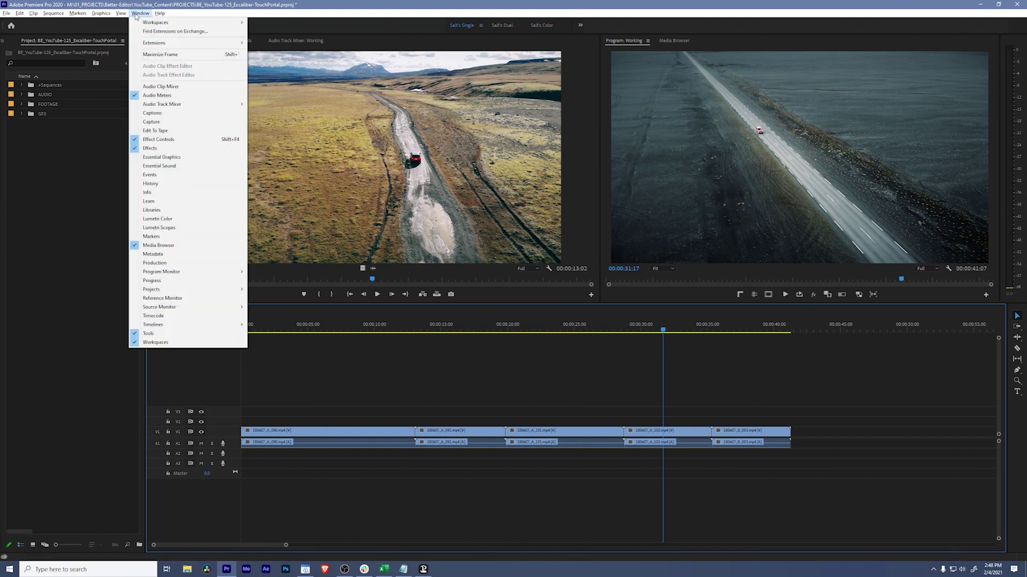
- Check the Window > Extensions menu and try opening and closing the Excalibur command box
{"action": "mouse_move", "coordinate": [197, 47]}
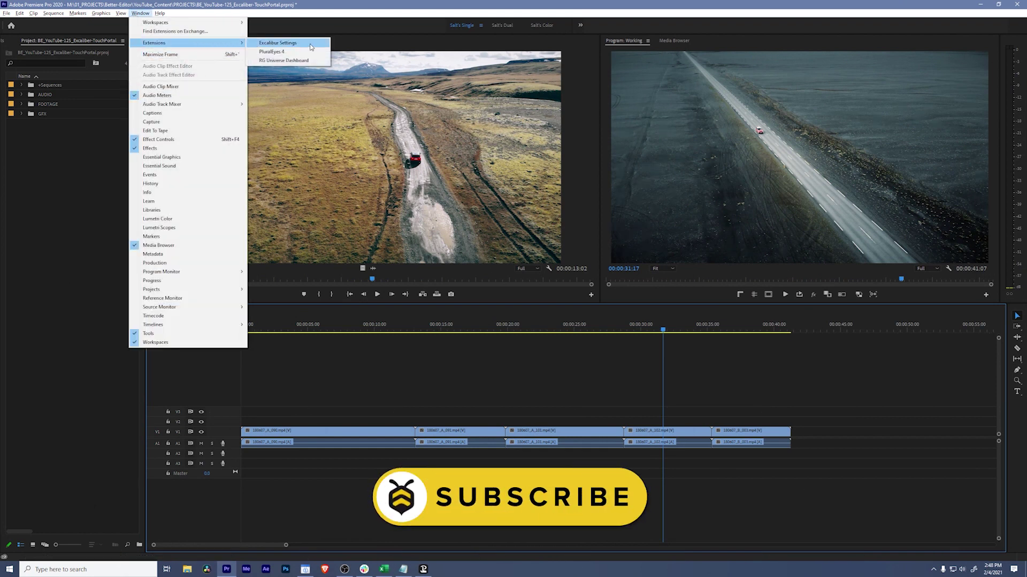
{"action": "left_click", "coordinate": [621, 389]}
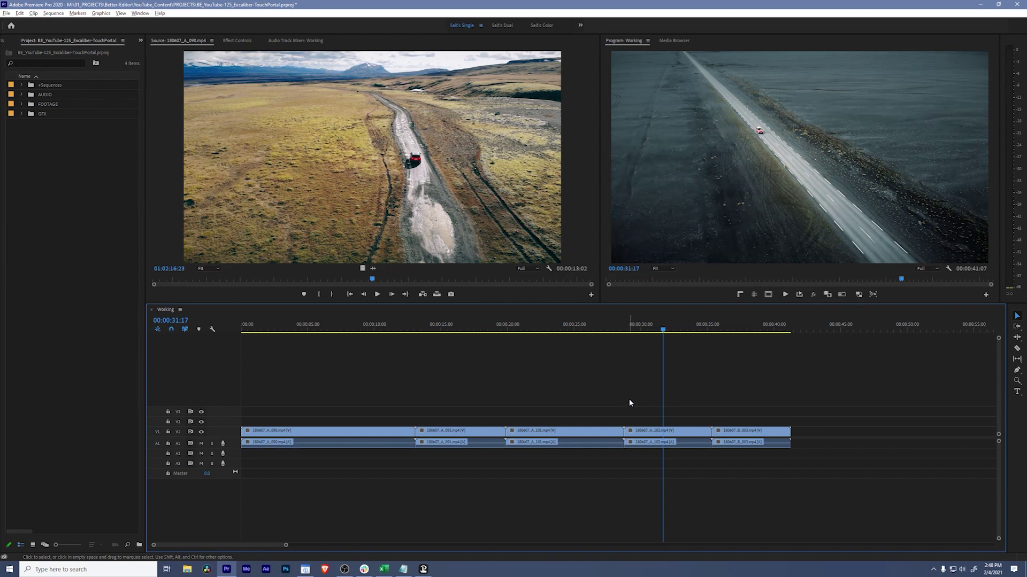
{"action": "key", "text": "ctrl+space"}
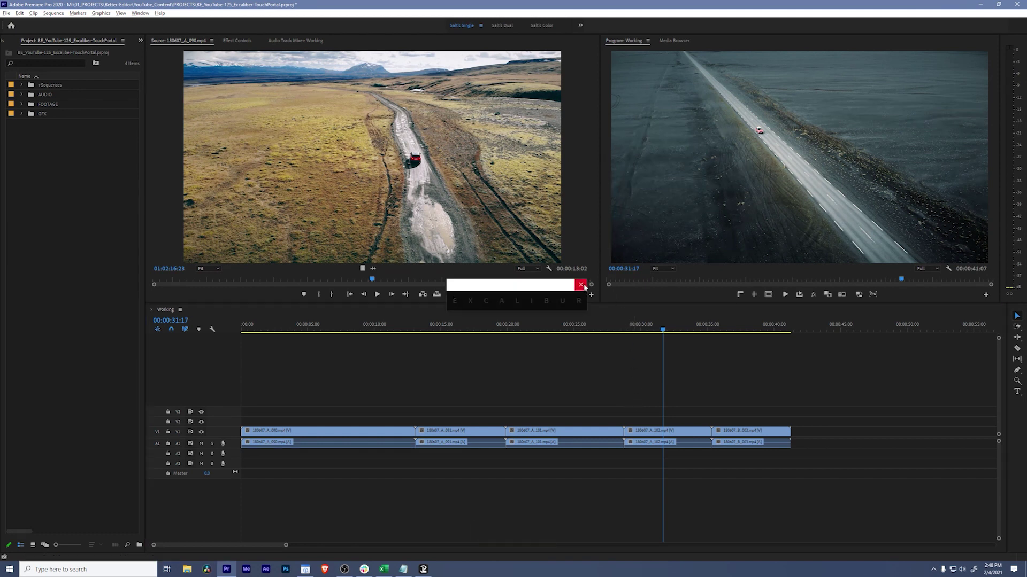
{"action": "left_click", "coordinate": [581, 285]}
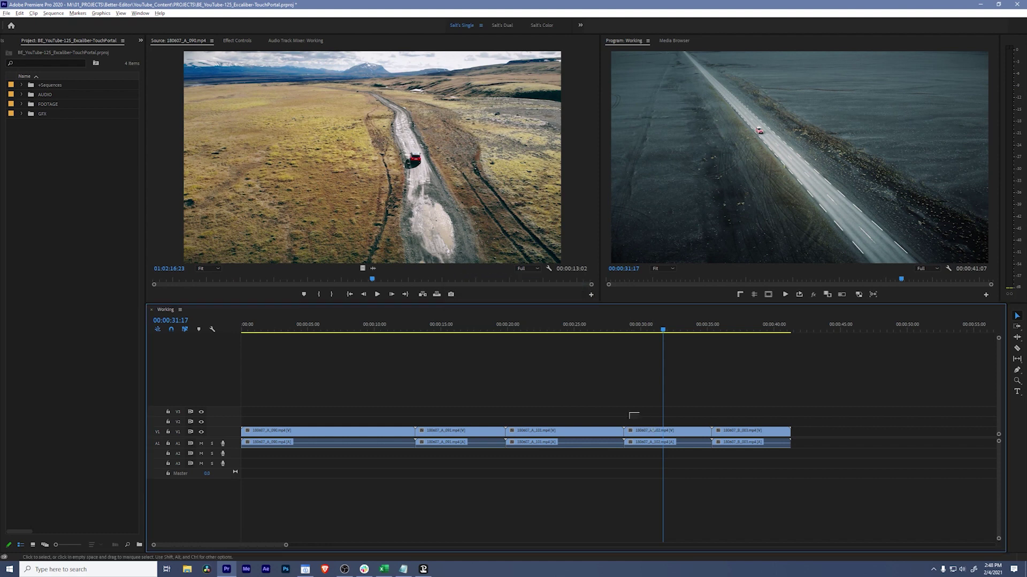
- Select clip 180607_A_102 and search Excalibur for 'blur'
{"action": "left_click", "coordinate": [641, 433]}
{"action": "key", "text": "ctrl+space"}
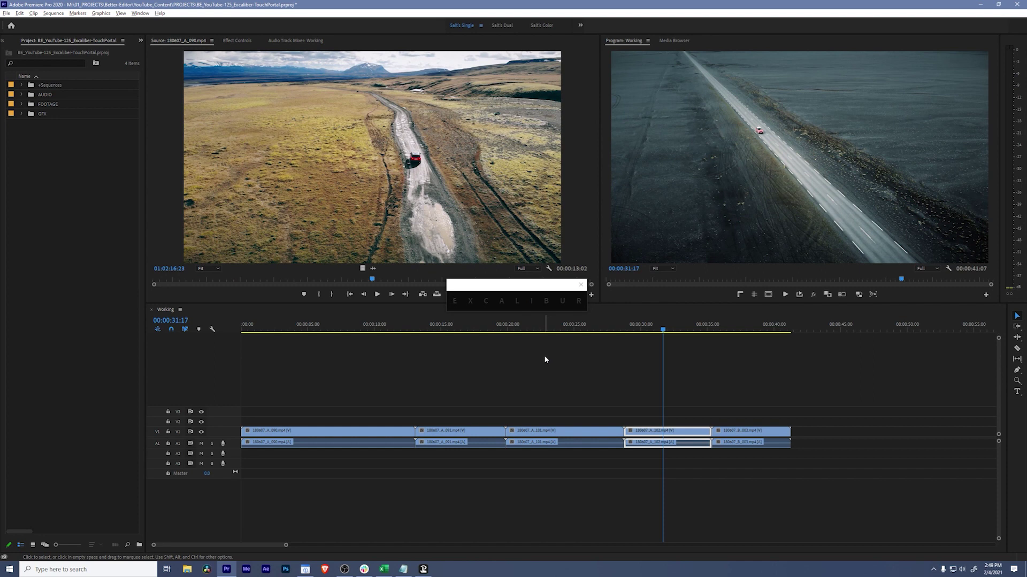
{"action": "type", "text": "blur"}
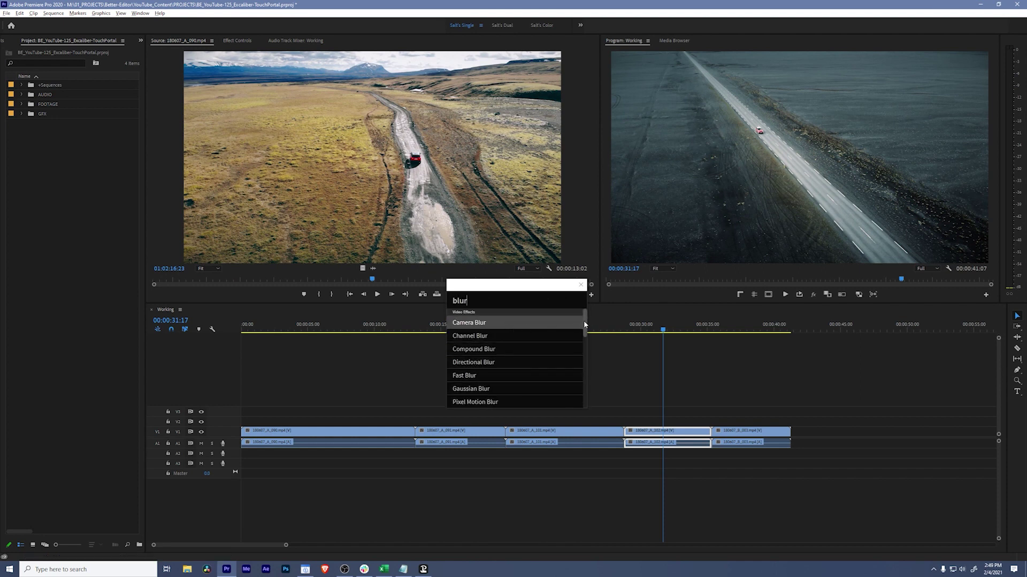
- Apply Gaussian Blur to 180607_A_102, check the Effects and Project panels, then undo it
{"action": "mouse_move", "coordinate": [586, 324]}
{"action": "left_mouse_down"}
{"action": "mouse_move", "coordinate": [579, 381]}
{"action": "mouse_move", "coordinate": [583, 320]}
{"action": "left_mouse_up"}
{"action": "left_click", "coordinate": [499, 387]}
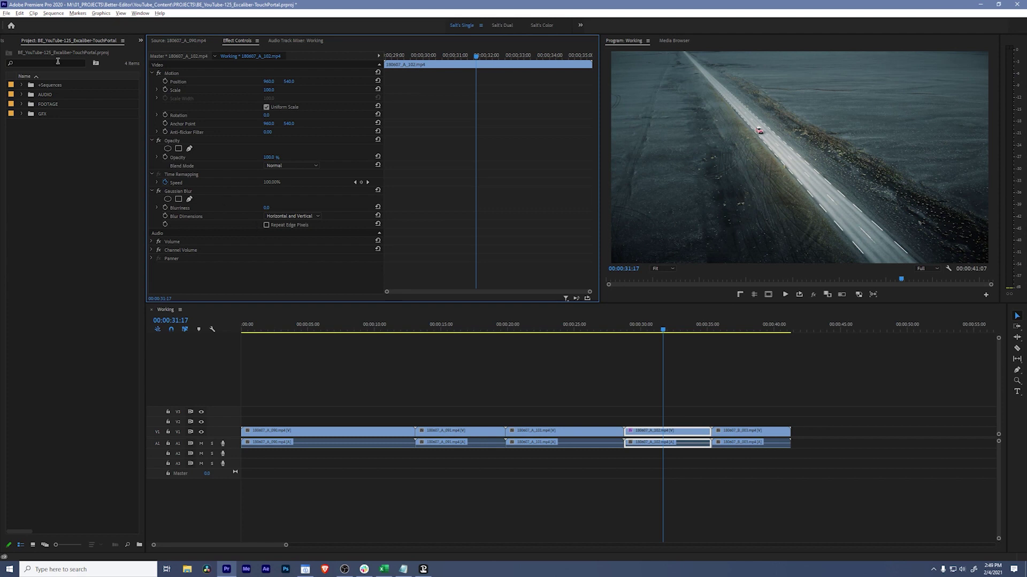
{"action": "left_click", "coordinate": [4, 41]}
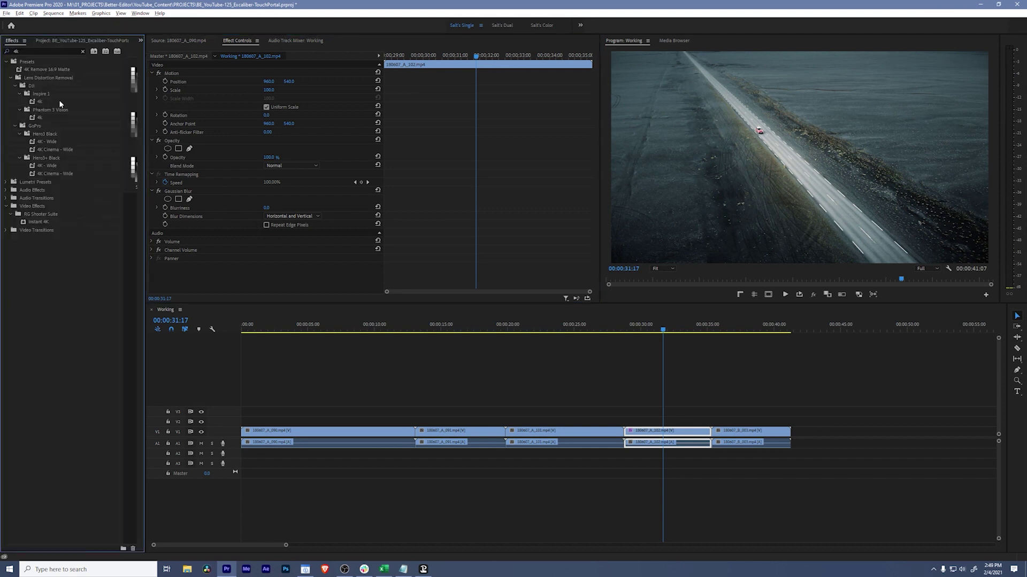
{"action": "left_click", "coordinate": [65, 40]}
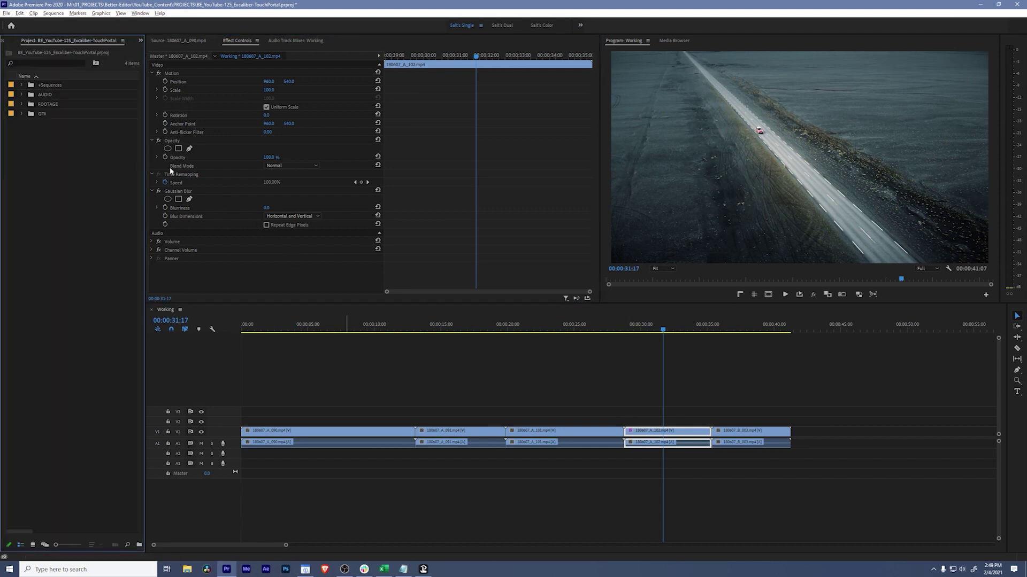
{"action": "left_click", "coordinate": [688, 394]}
{"action": "key", "text": "ctrl+z"}
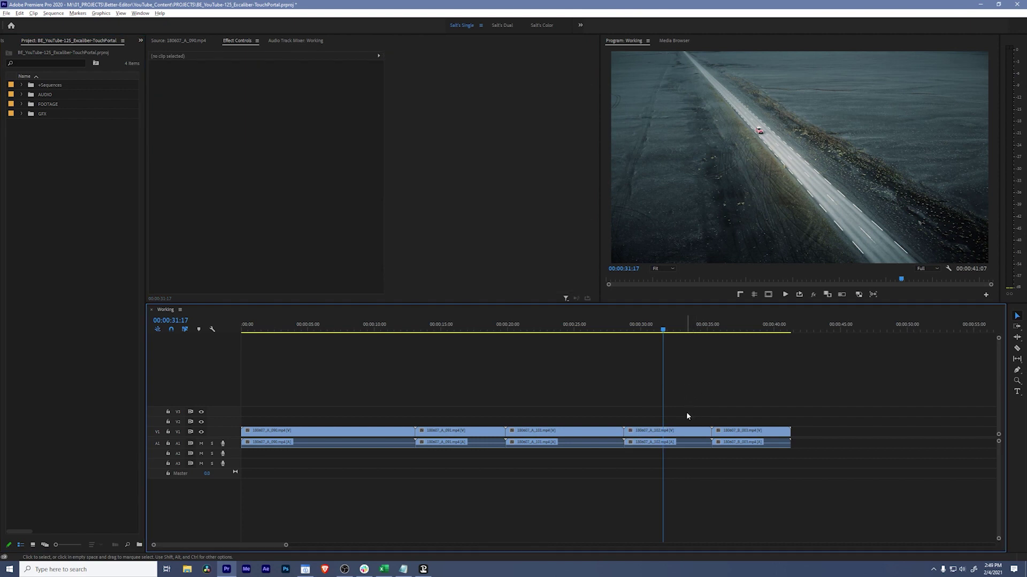
- Set clip 180607_A_102 to 50% scale with Excalibur's Scale command, then select the first three clips
{"action": "left_click_drag", "start_coordinate": [678, 416], "coordinate": [669, 452]}
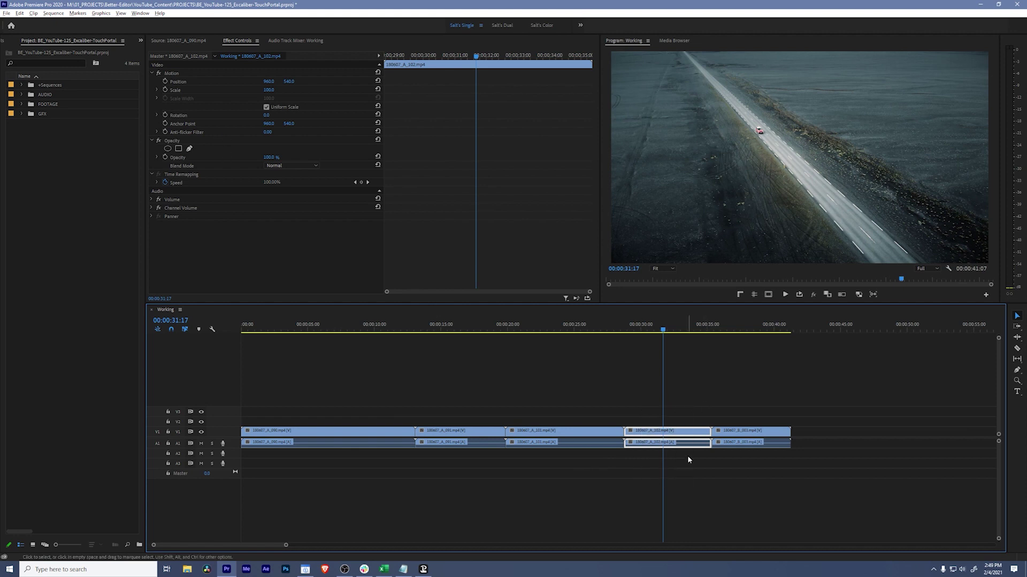
{"action": "key", "text": "ctrl+space"}
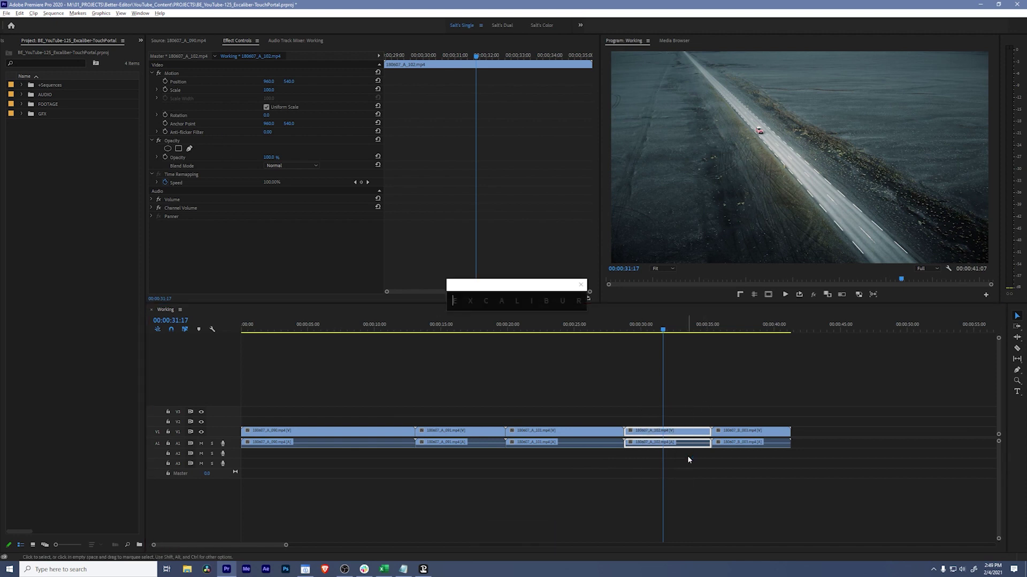
{"action": "type", "text": "scale"}
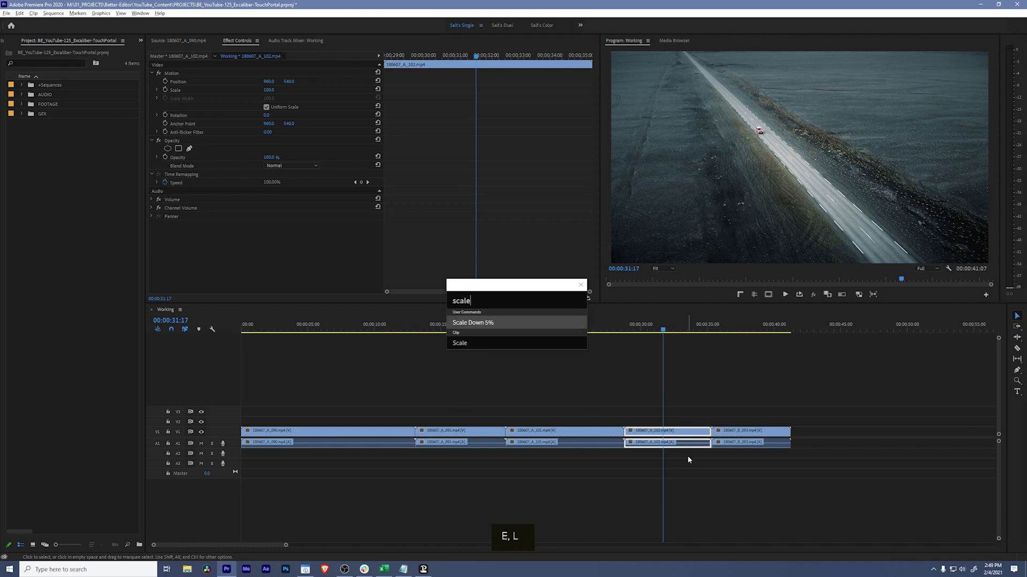
{"action": "left_click", "coordinate": [470, 345]}
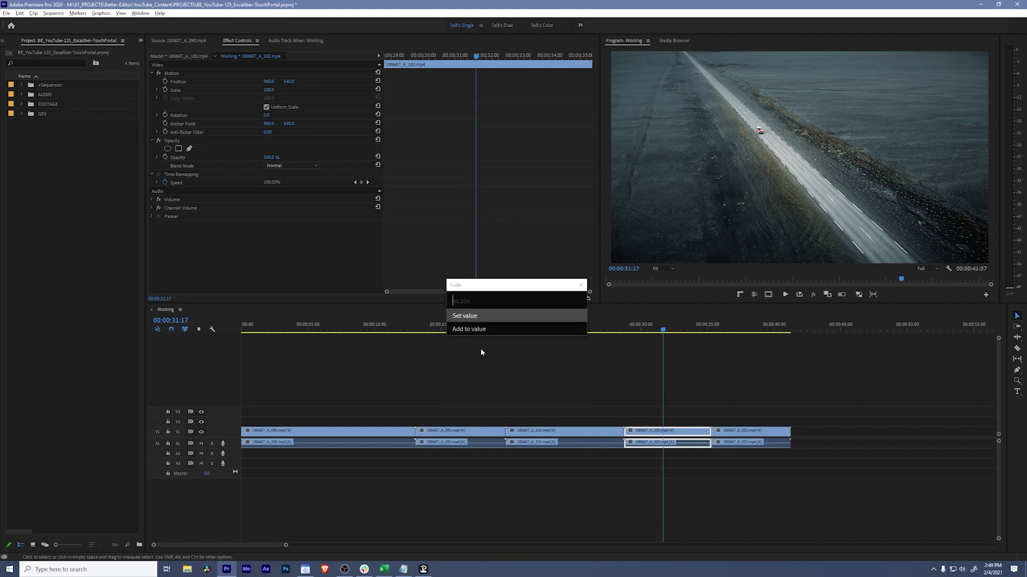
{"action": "type", "text": "50"}
{"action": "key", "text": "Return"}
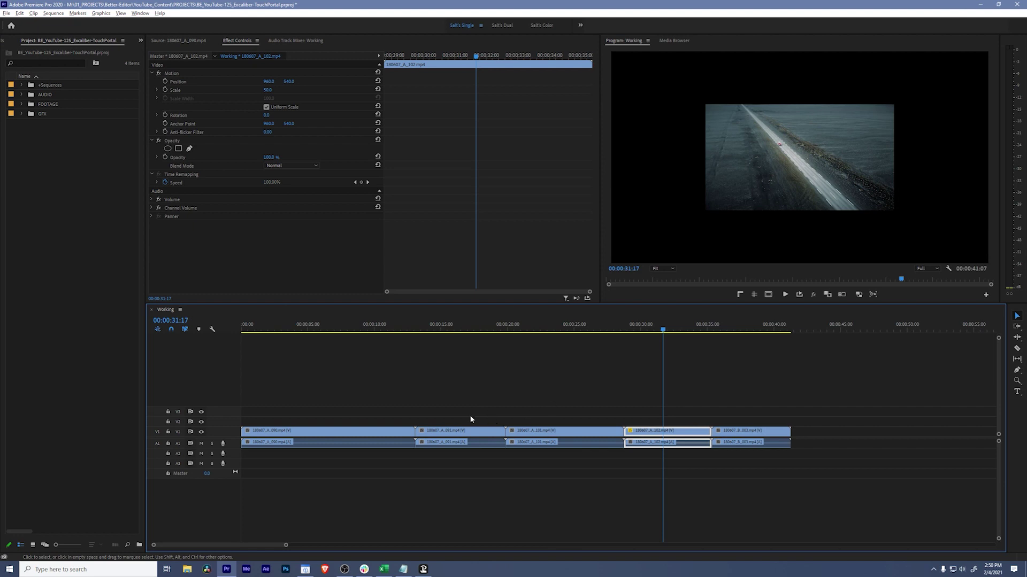
{"action": "left_click_drag", "start_coordinate": [361, 412], "coordinate": [572, 468]}
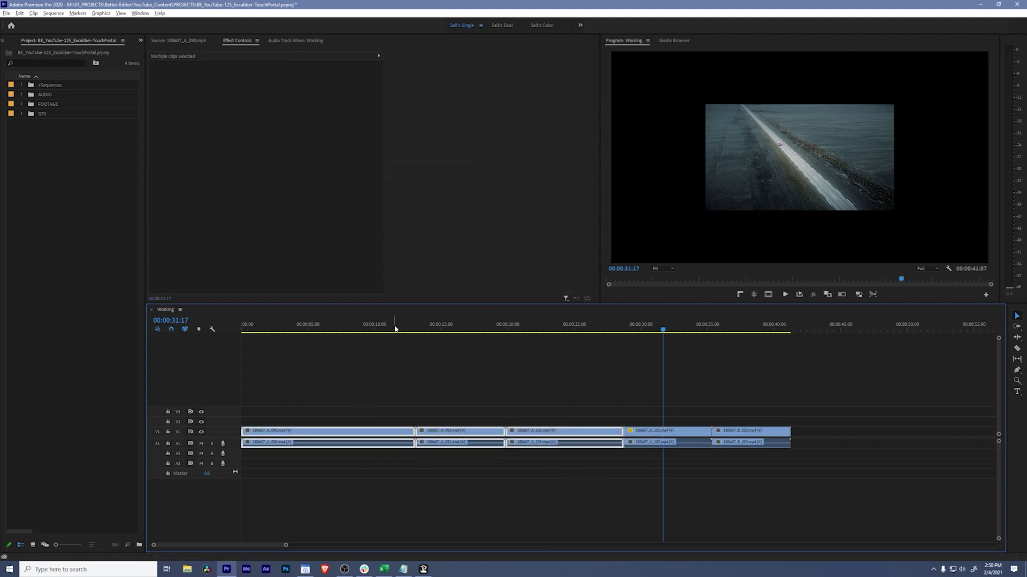
- Set the first three clips' Position Y to 0 with Excalibur and preview them from 00:00:15:13
{"action": "left_click_drag", "start_coordinate": [389, 329], "coordinate": [447, 330]}
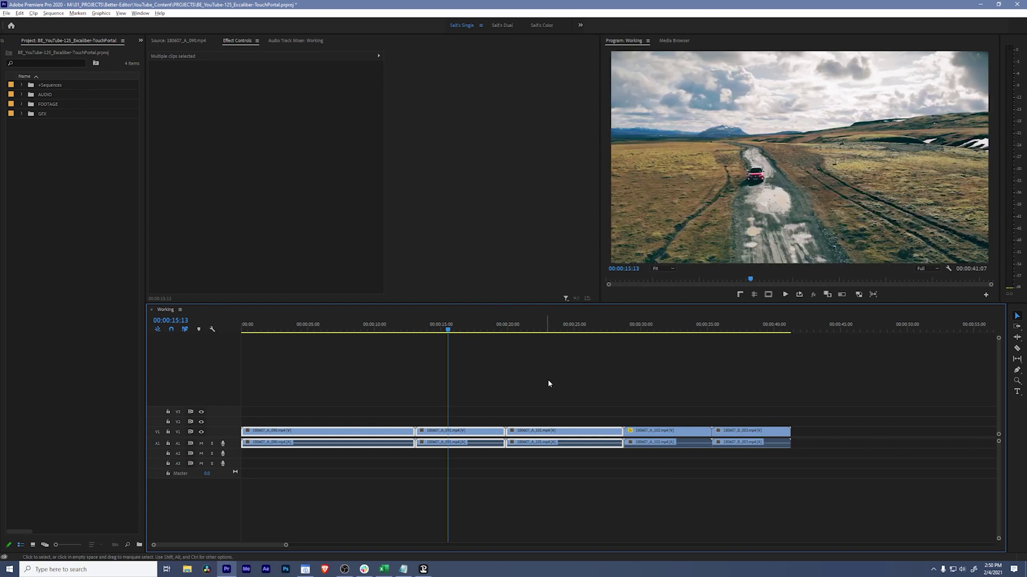
{"action": "key", "text": "ctrl+space"}
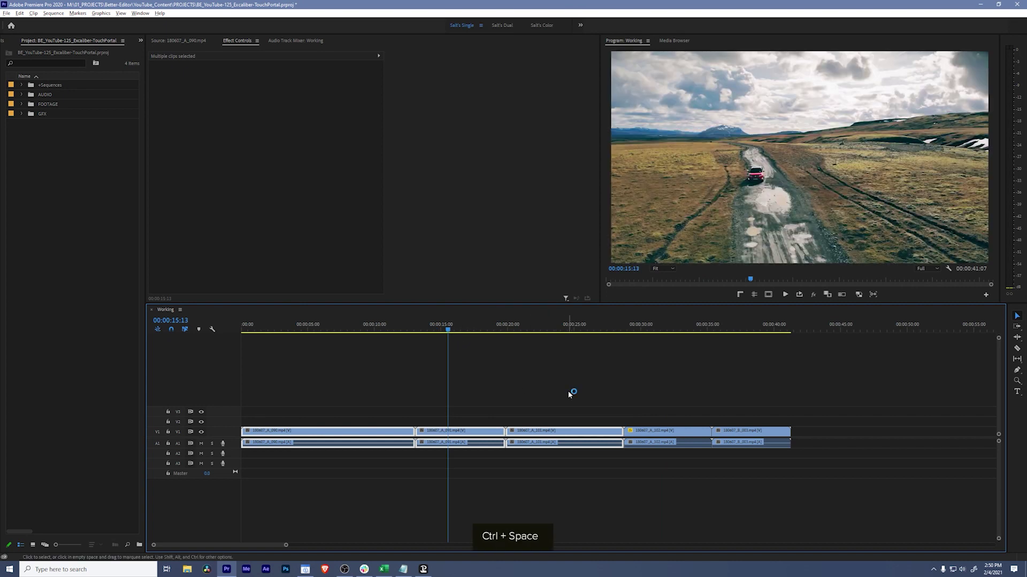
{"action": "type", "text": "postion"}
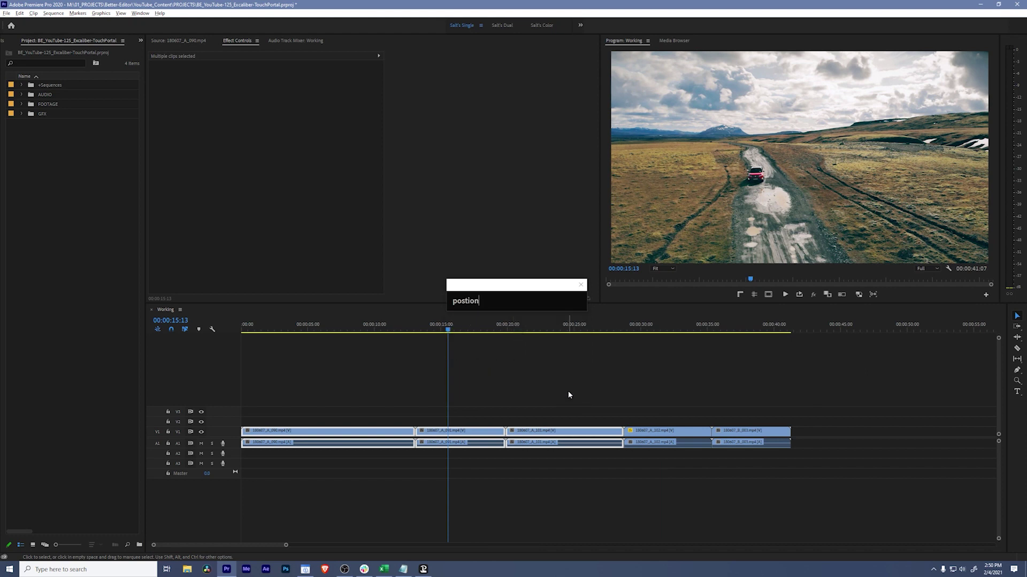
{"action": "key", "text": "BackSpace"}
{"action": "key", "text": "BackSpace"}
{"action": "key", "text": "BackSpace"}
{"action": "key", "text": "BackSpace"}
{"action": "type", "text": "ition"}
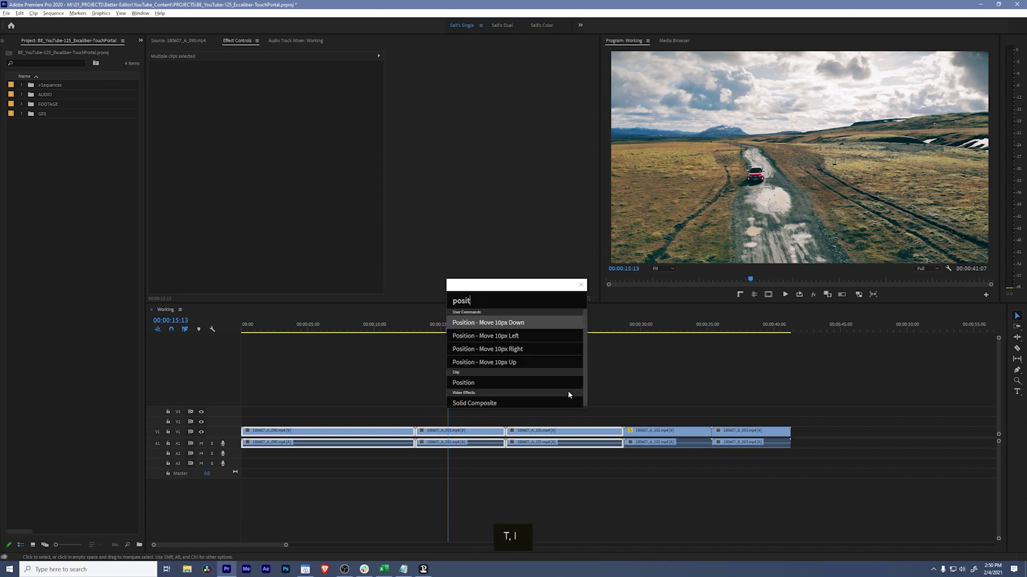
{"action": "left_click", "coordinate": [519, 385]}
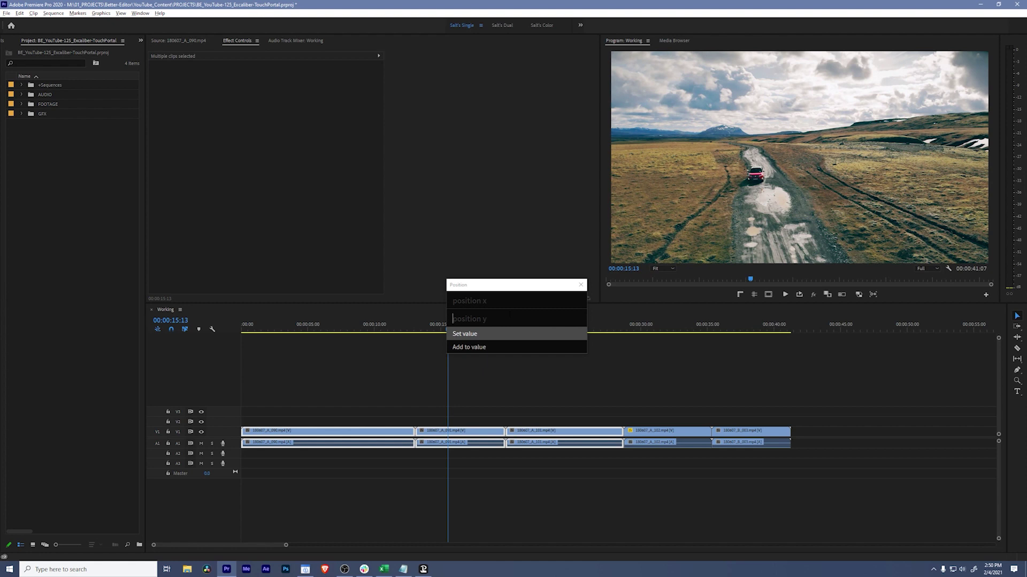
{"action": "type", "text": "00"}
{"action": "key", "text": "Return"}
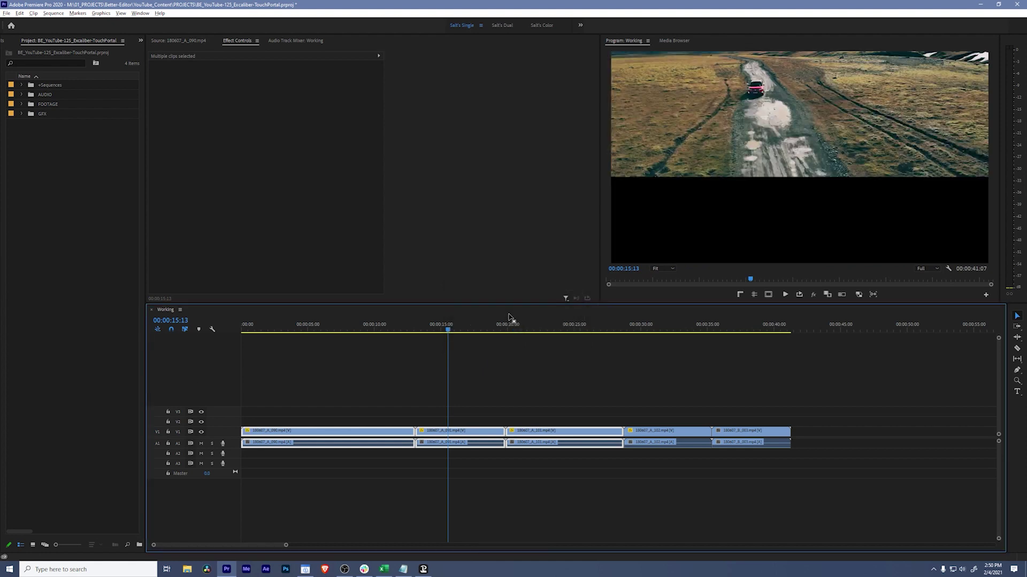
{"action": "left_click_drag", "start_coordinate": [435, 331], "coordinate": [554, 349]}
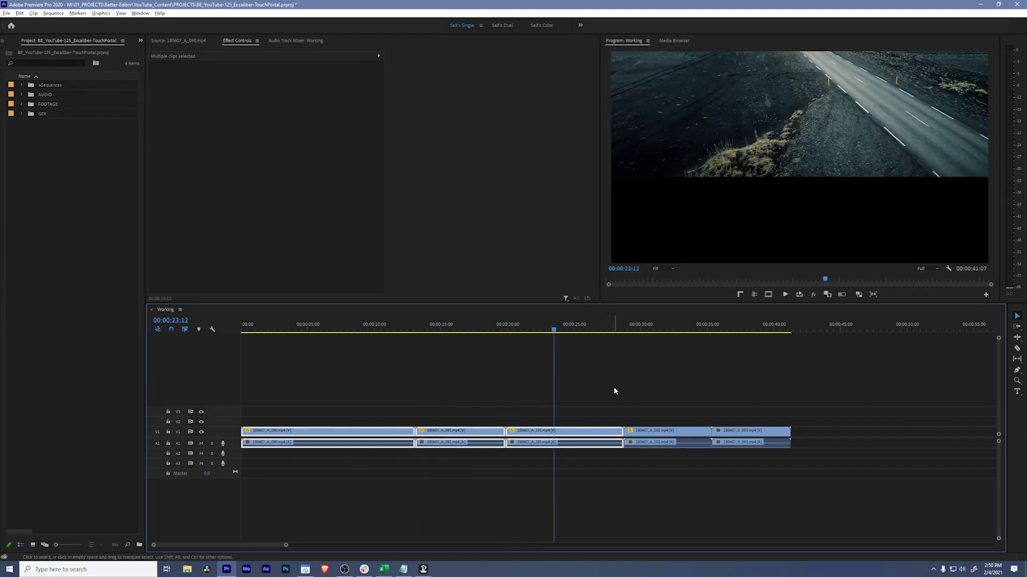
- Remove the applied attributes from every clip in the sequence and clear the selection
{"action": "key", "text": "ctrl+a"}
{"action": "key", "text": "alt+x"}
{"action": "key", "text": "Return"}
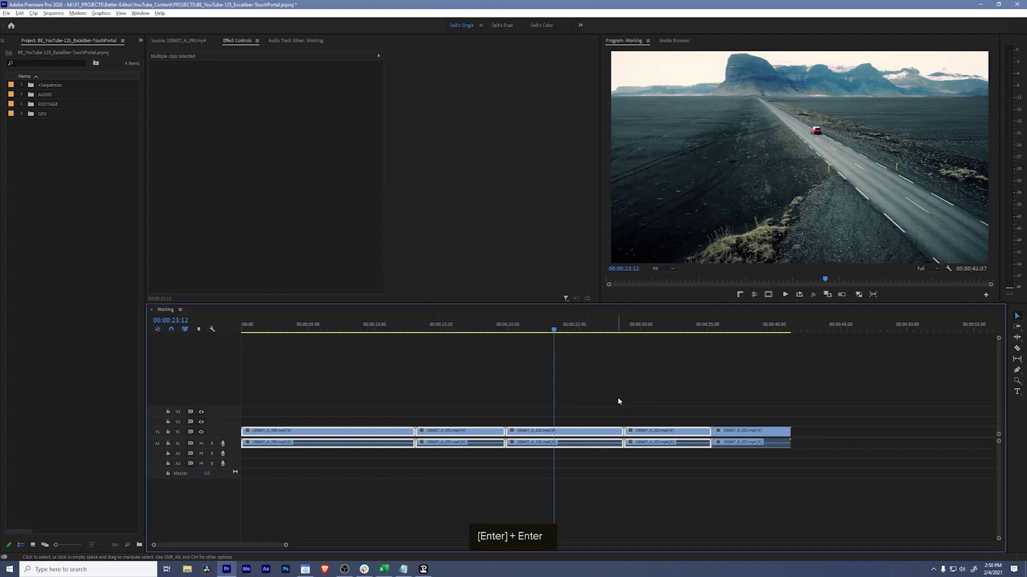
{"action": "left_click", "coordinate": [648, 392]}
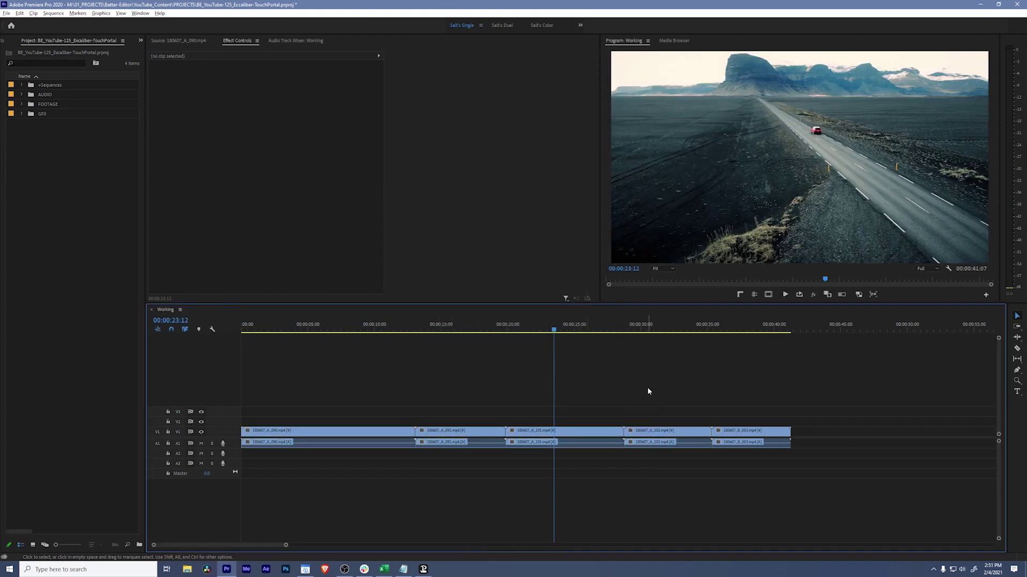
- Open Excalibur Settings from Window > Extensions and look over its general and licence info
{"action": "left_click", "coordinate": [140, 13]}
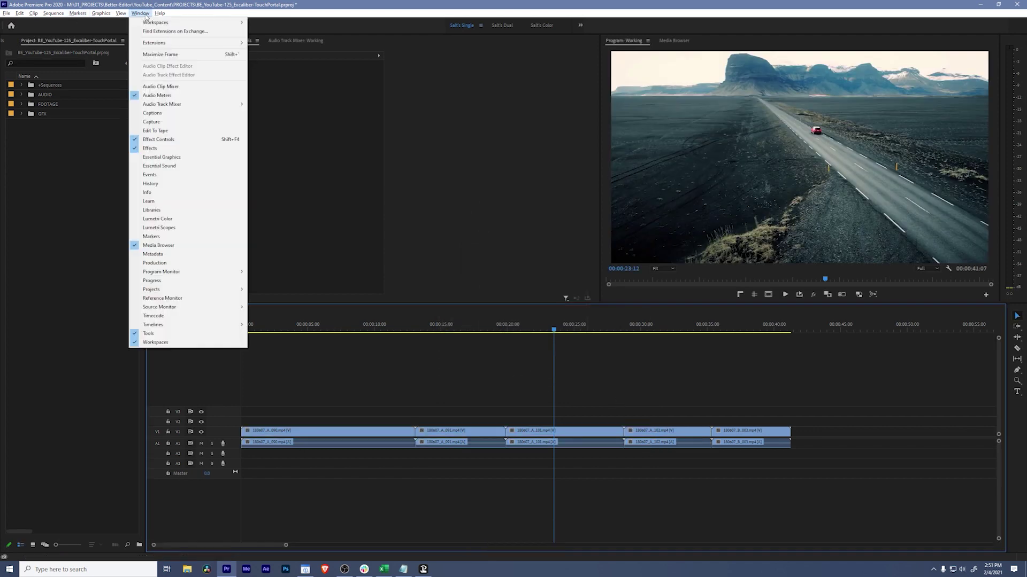
{"action": "mouse_move", "coordinate": [176, 44]}
{"action": "left_click", "coordinate": [278, 43]}
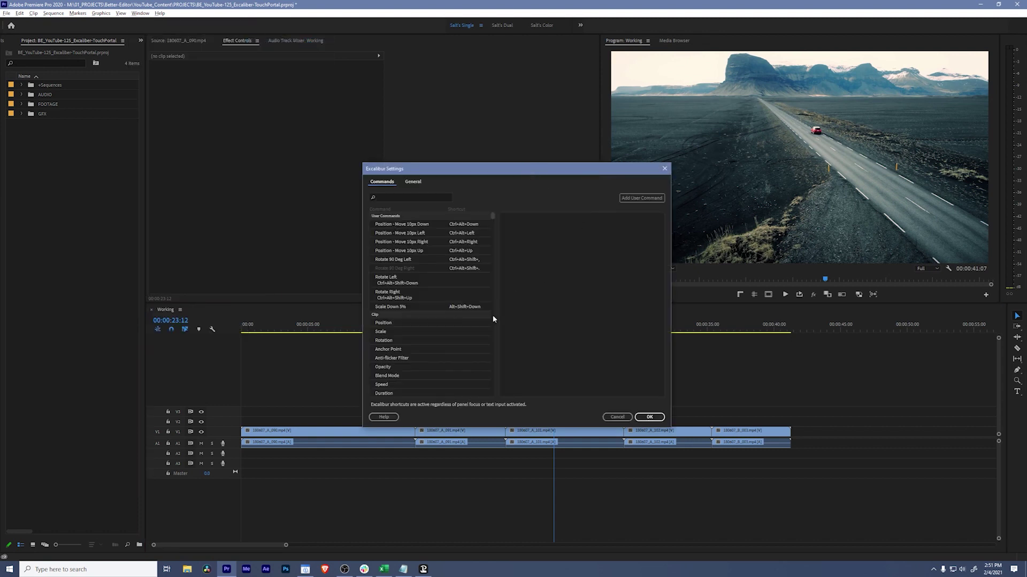
{"action": "mouse_move", "coordinate": [500, 221]}
{"action": "left_mouse_down"}
{"action": "mouse_move", "coordinate": [498, 347]}
{"action": "mouse_move", "coordinate": [506, 325]}
{"action": "mouse_move", "coordinate": [493, 214]}
{"action": "left_mouse_up"}
{"action": "left_click", "coordinate": [414, 182]}
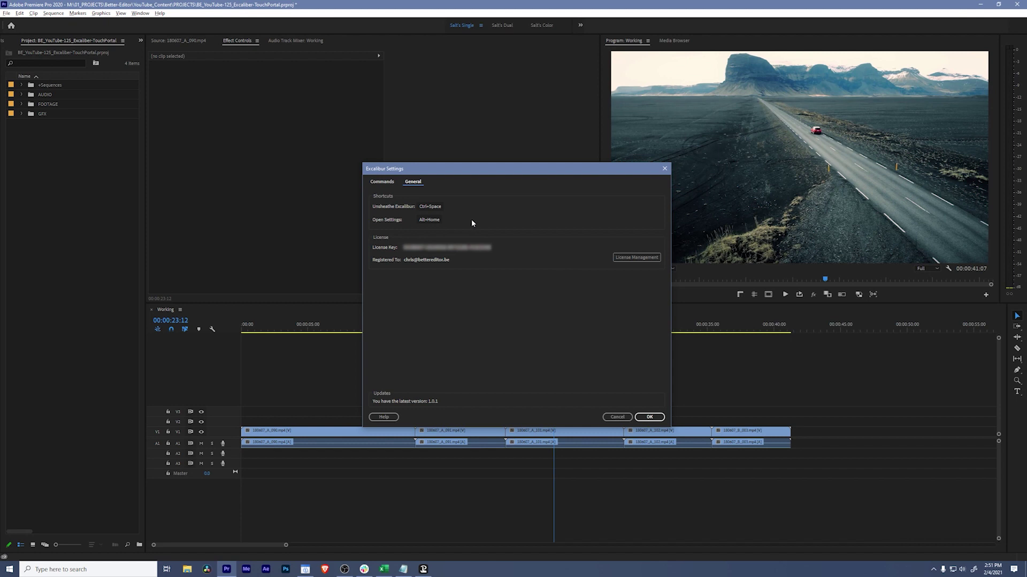
{"action": "left_click", "coordinate": [382, 182]}
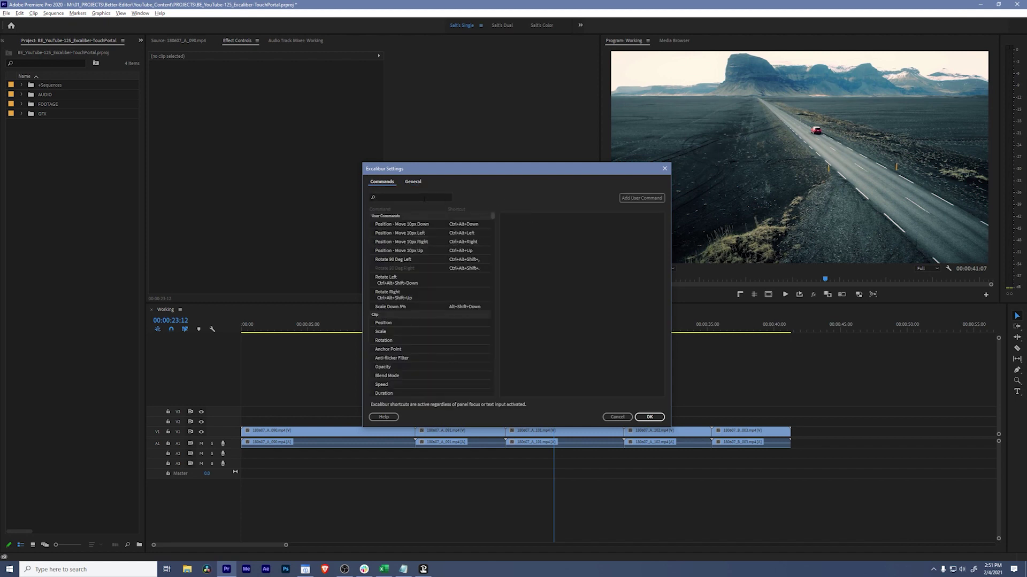
- Assign Ctrl+Alt+L to the Lumetri Color command, save the settings, and select clip 180607_A_101
{"action": "left_click", "coordinate": [445, 196]}
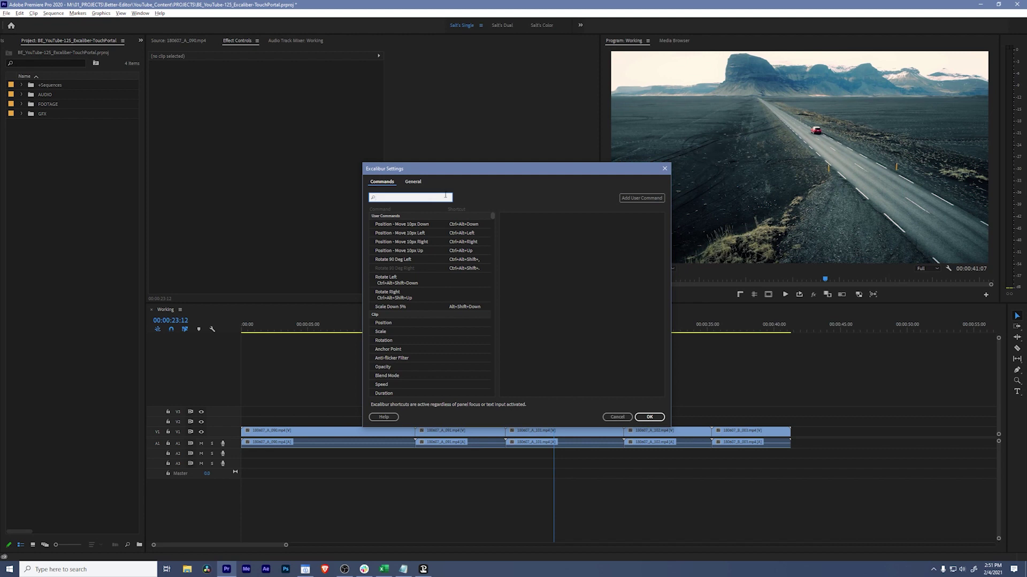
{"action": "type", "text": "lumetr"}
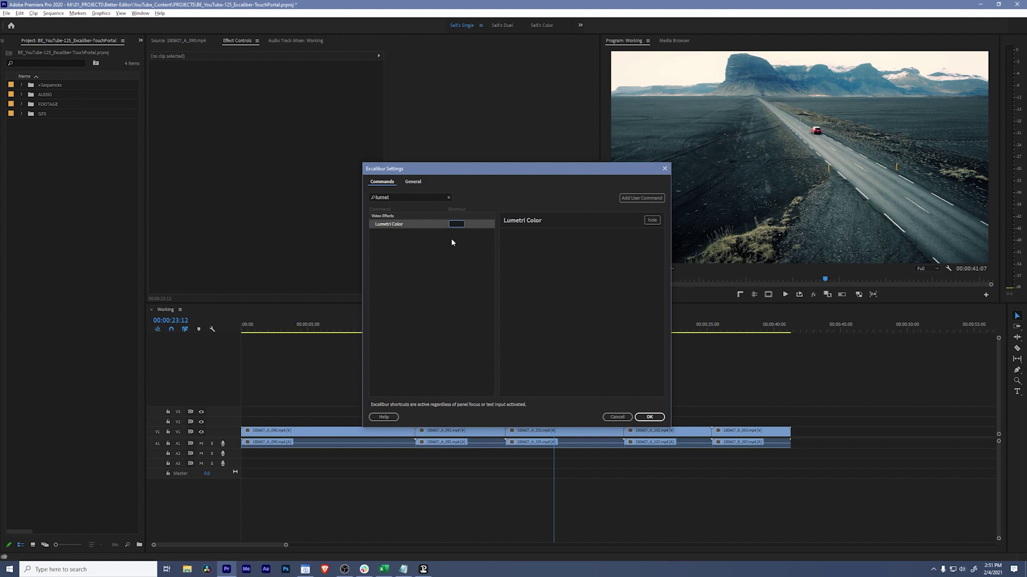
{"action": "key", "text": "ctrl+alt+l"}
{"action": "left_click", "coordinate": [650, 418]}
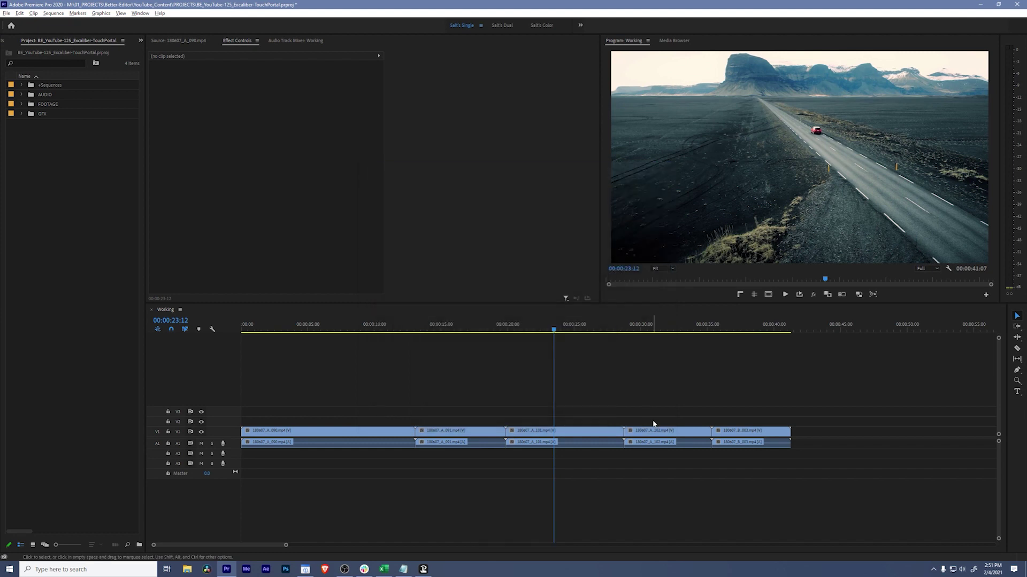
{"action": "left_click", "coordinate": [555, 443]}
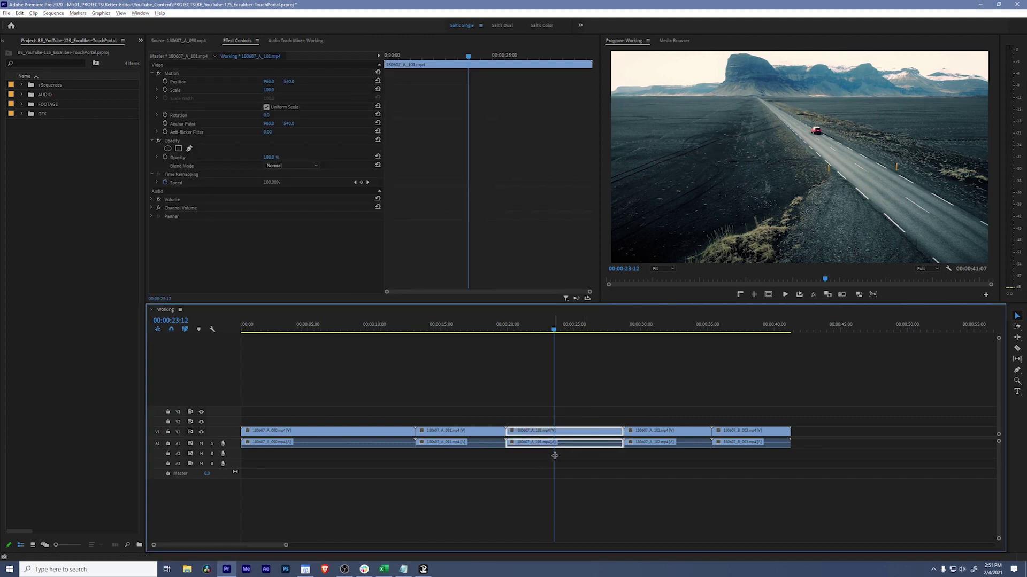
- Apply Lumetri Color to 180607_A_101 with Ctrl+Alt+L and inspect its Basic Correction settings
{"action": "key", "text": "ctrl+alt+l"}
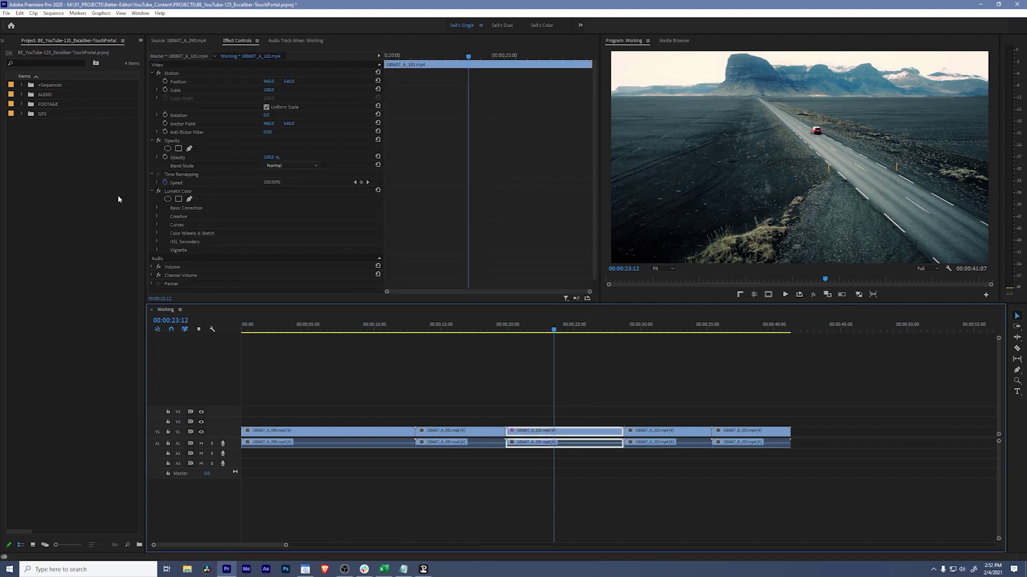
{"action": "left_click", "coordinate": [189, 192]}
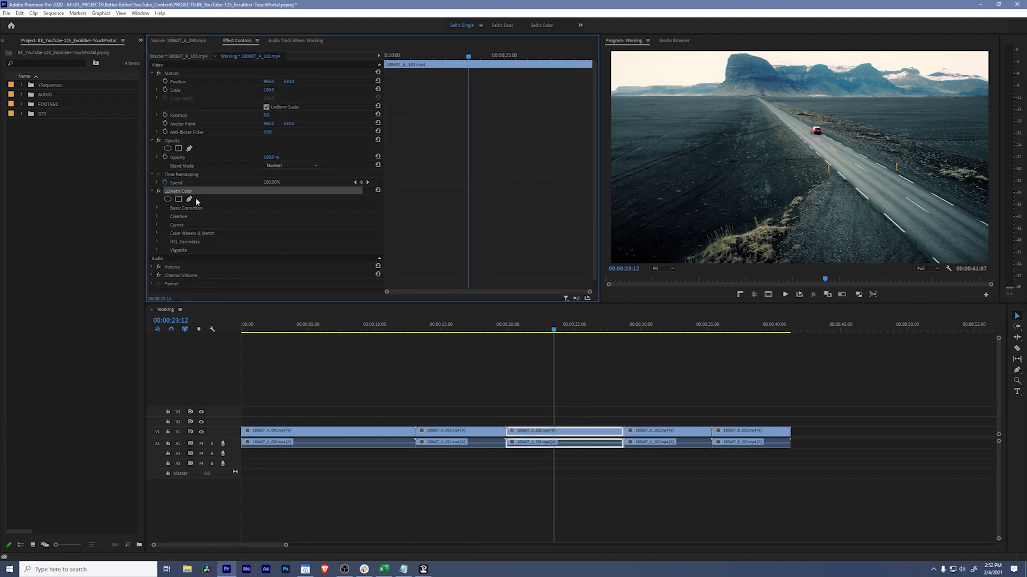
{"action": "left_click", "coordinate": [156, 208]}
{"action": "left_click", "coordinate": [156, 208]}
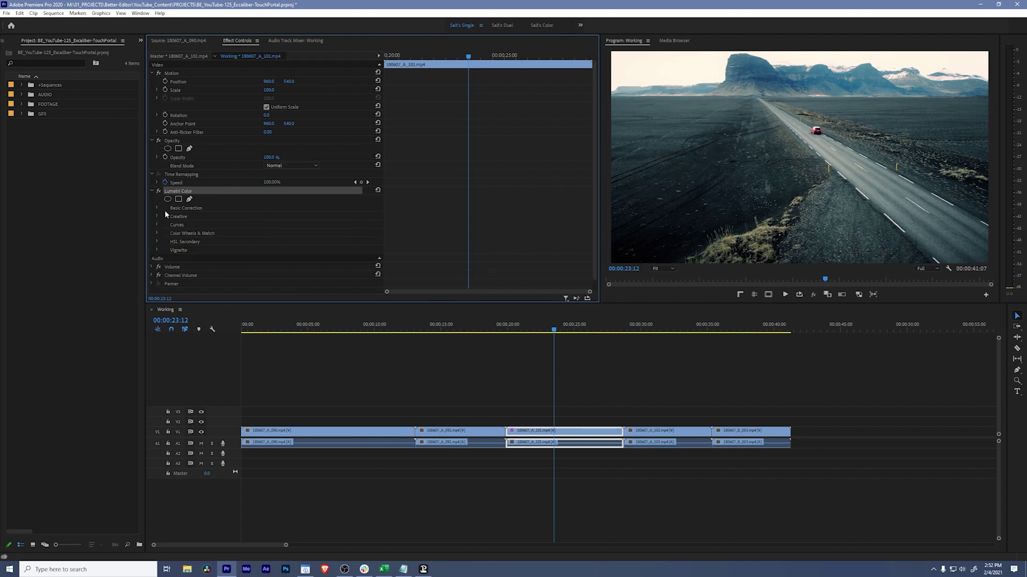
{"action": "left_click", "coordinate": [602, 401]}
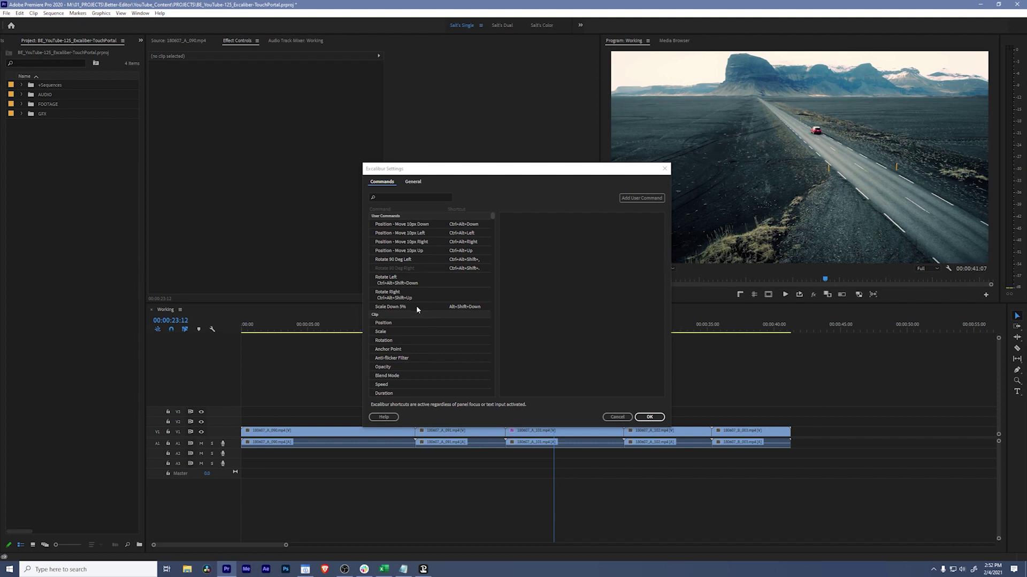
- Create a new Excalibur user command named 'Scale Up 5%'
{"action": "left_click", "coordinate": [644, 198]}
{"action": "type", "text": "Scale UP"}
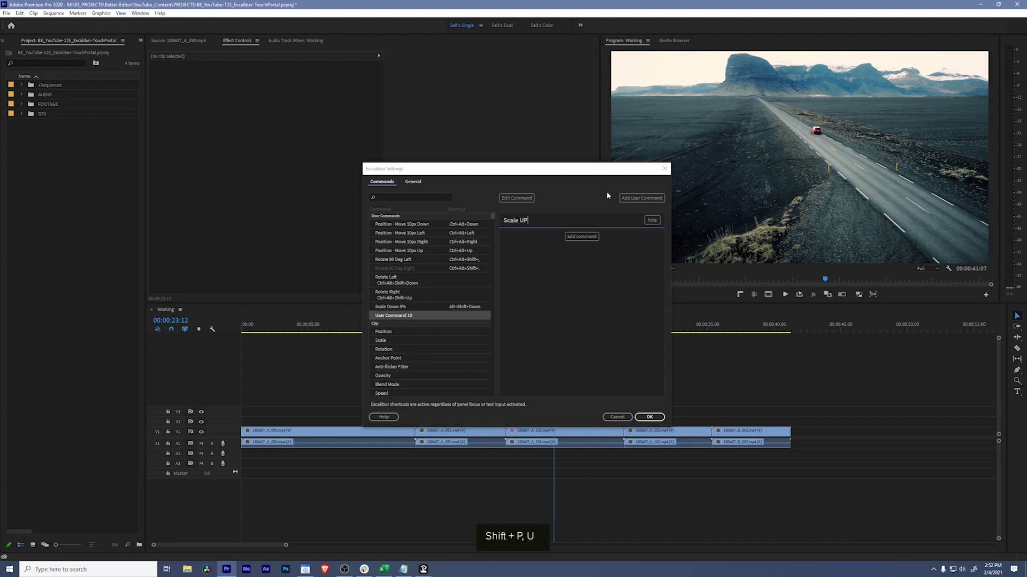
{"action": "key", "text": "BackSpace"}
{"action": "type", "text": "p 5%"}
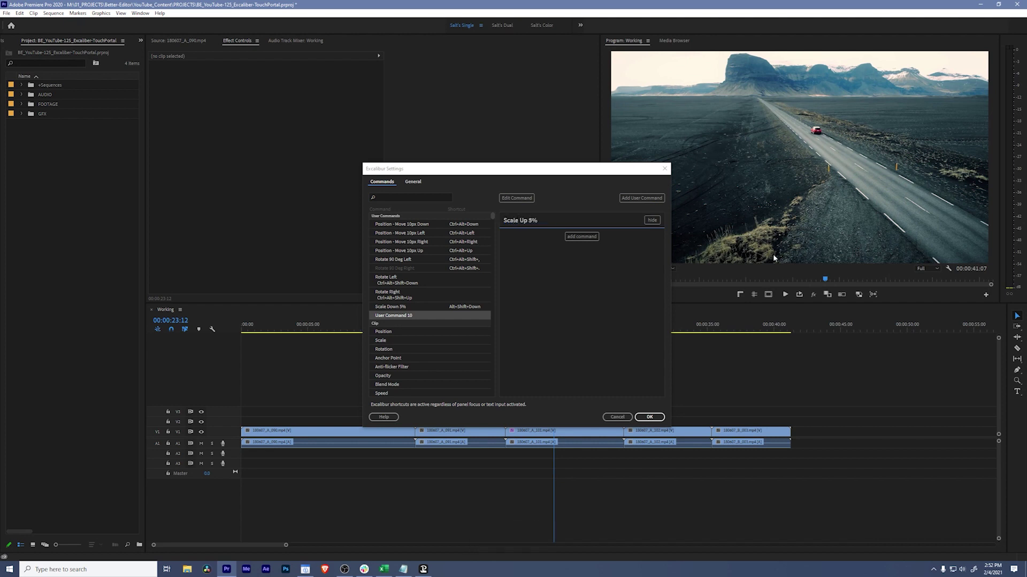
- Give the command a Scale step with amount 5 and Action 'Add to value'
{"action": "left_click", "coordinate": [582, 237]}
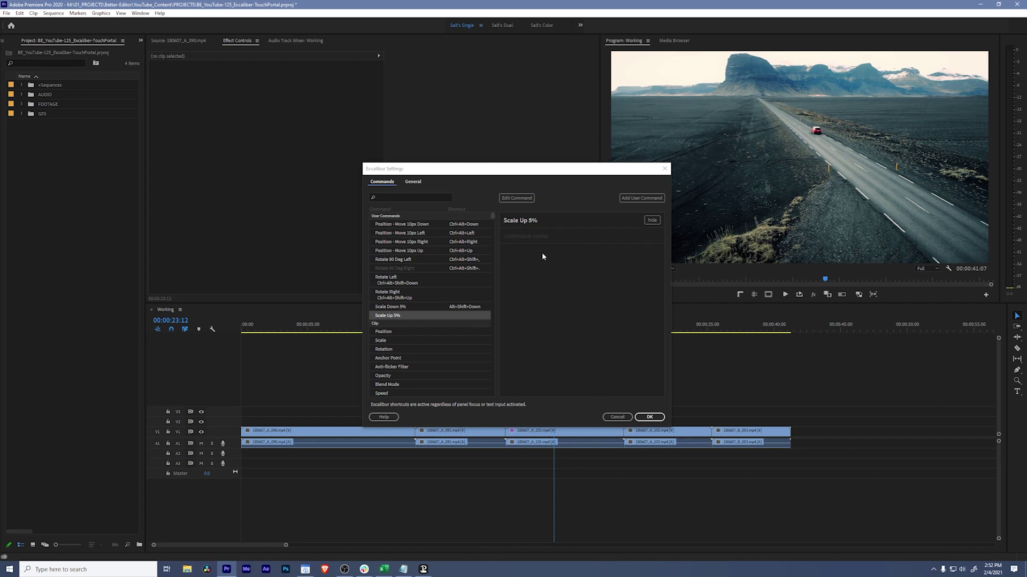
{"action": "type", "text": "scale"}
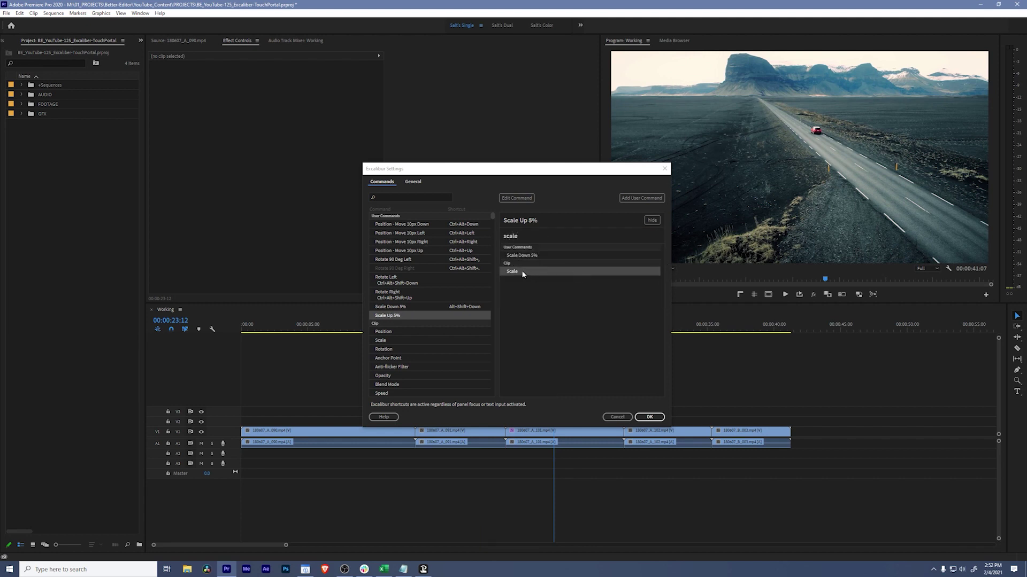
{"action": "left_click", "coordinate": [522, 272]}
{"action": "left_click", "coordinate": [538, 248]}
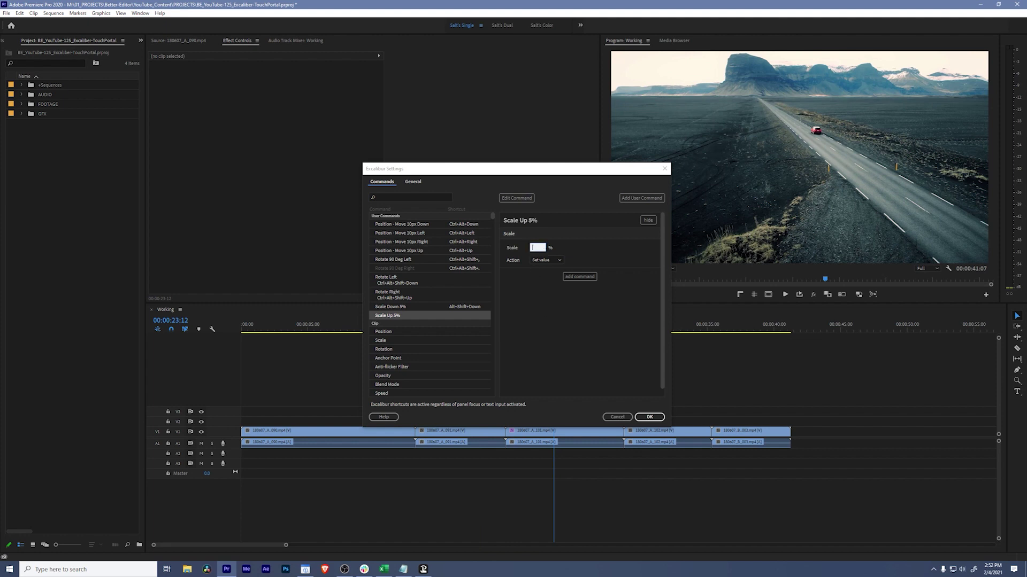
{"action": "type", "text": "5"}
{"action": "left_click", "coordinate": [556, 261]}
- Remove the extra step and assign Alt+Shift+Up as the Scale Up 5% shortcut
{"action": "left_click", "coordinate": [568, 276]}
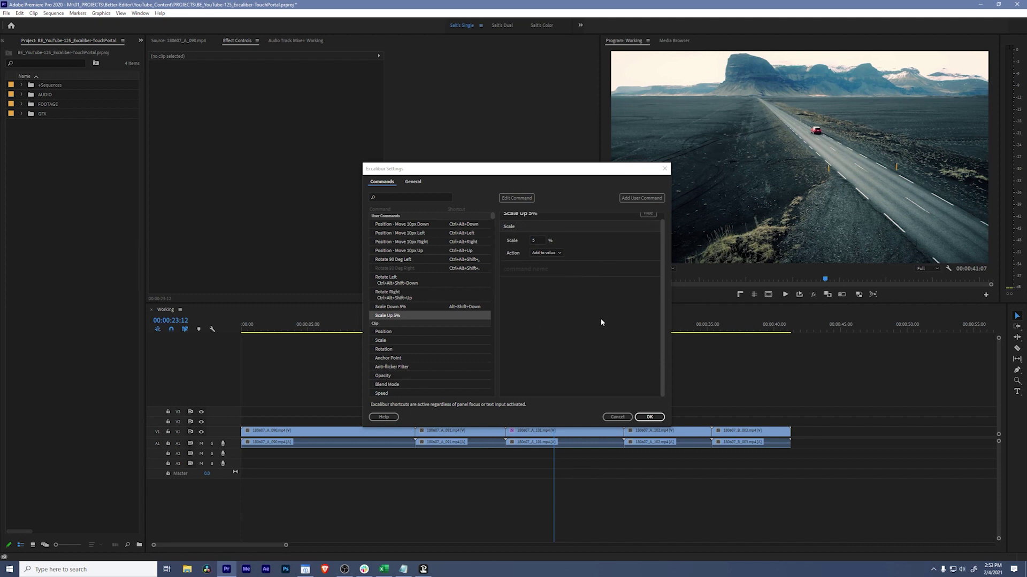
{"action": "left_click", "coordinate": [517, 197]}
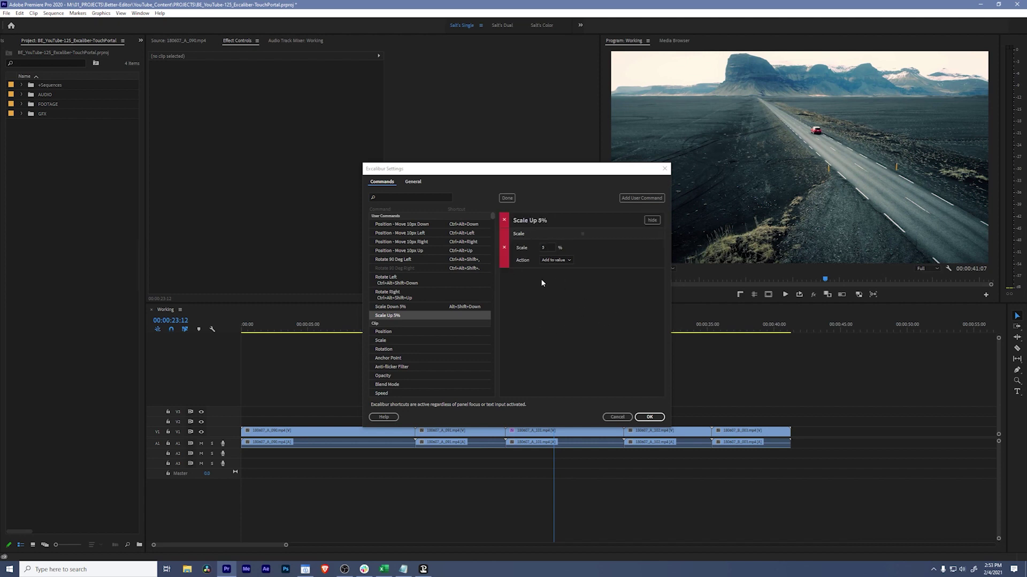
{"action": "left_click", "coordinate": [506, 198]}
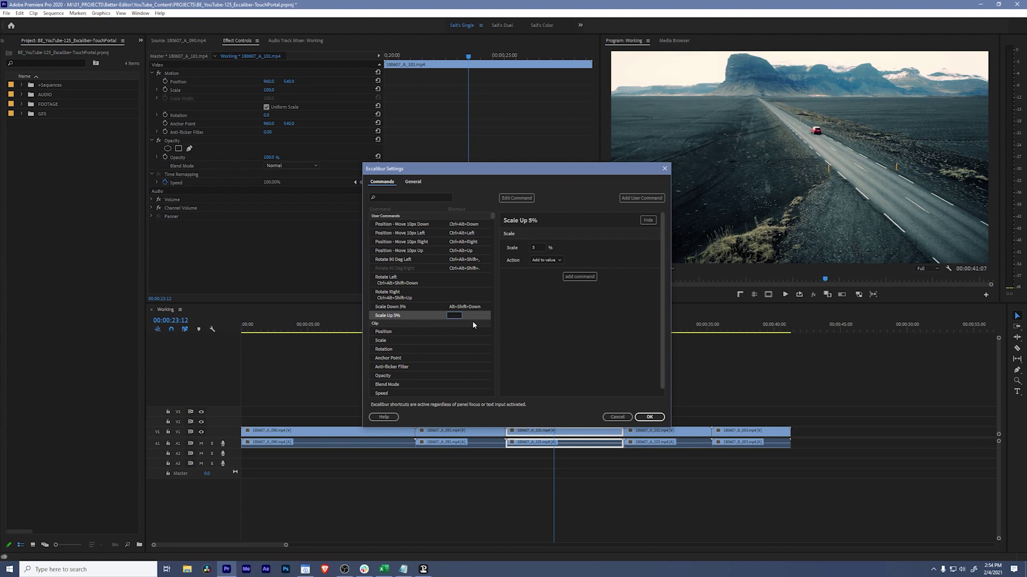
{"action": "key", "text": "alt+shift+Up"}
- Save the settings and adjust 180607_A_101's scale with Alt+Shift+Up, then Alt+Shift+Down
{"action": "left_click", "coordinate": [649, 417]}
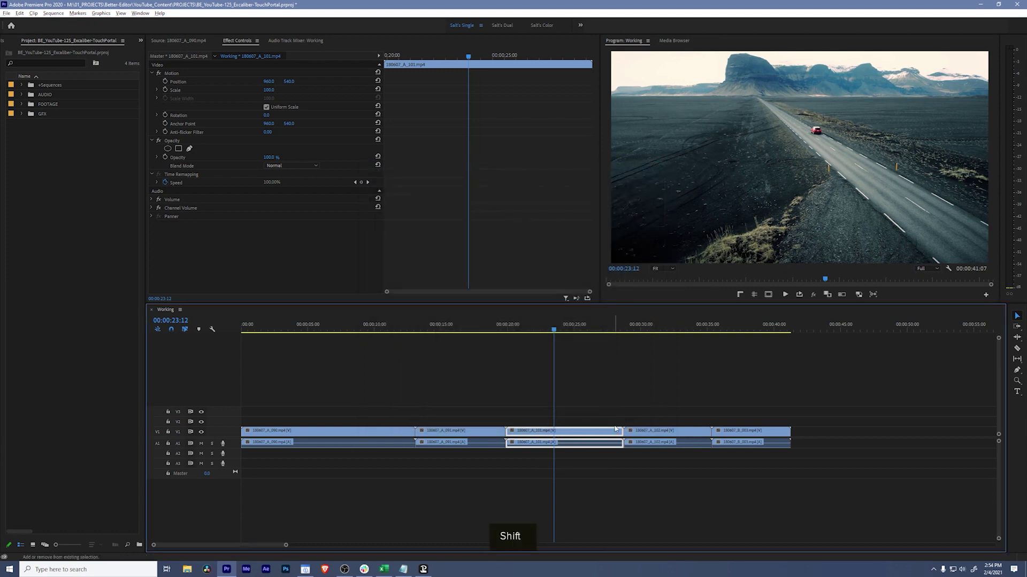
{"action": "key", "text": "alt+shift+Up"}
{"action": "key", "text": "alt+shift+Up"}
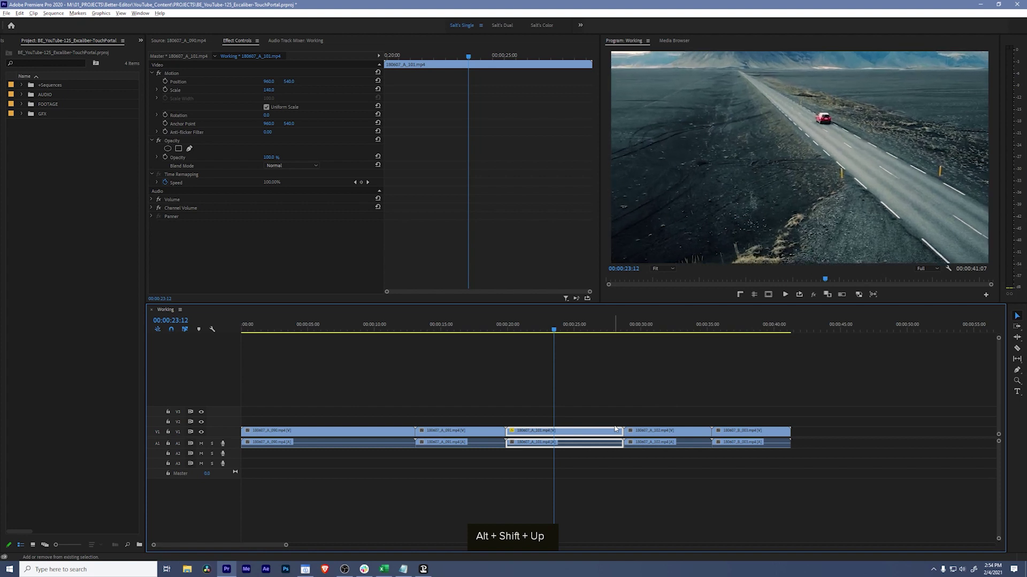
{"action": "key", "text": "alt+shift+Down"}
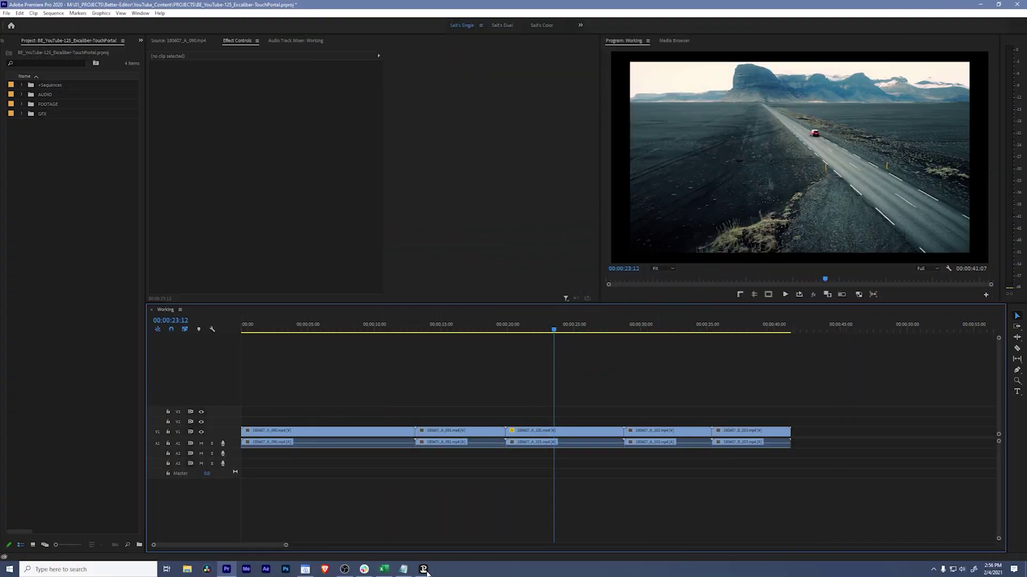
- Bring up the Touch Portal window showing the PPro-Effects-PC button page
{"action": "left_click", "coordinate": [424, 570]}
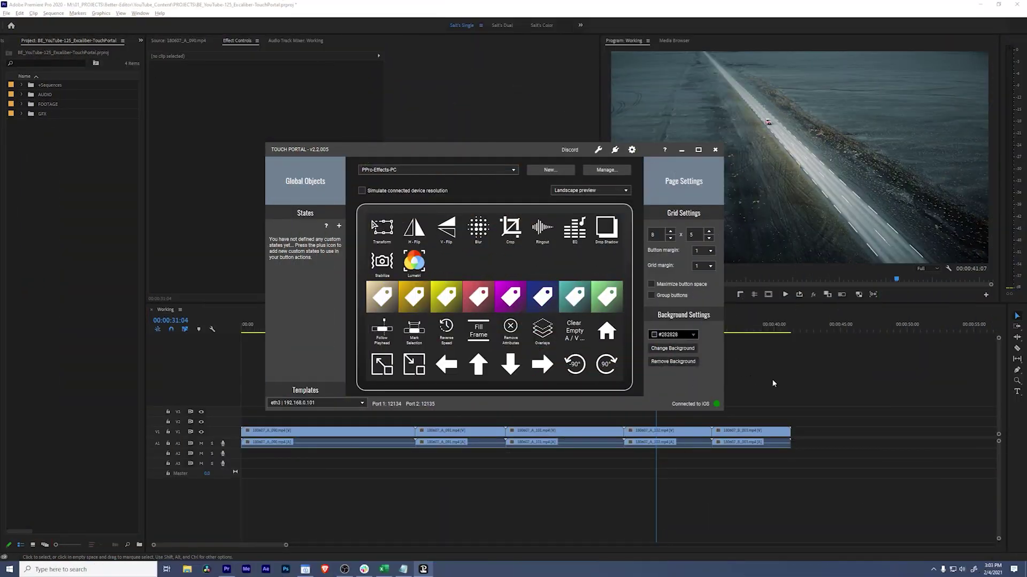
- Close Touch Portal and select clip 180607_A_102 on the Working sequence
{"action": "left_click", "coordinate": [779, 366]}
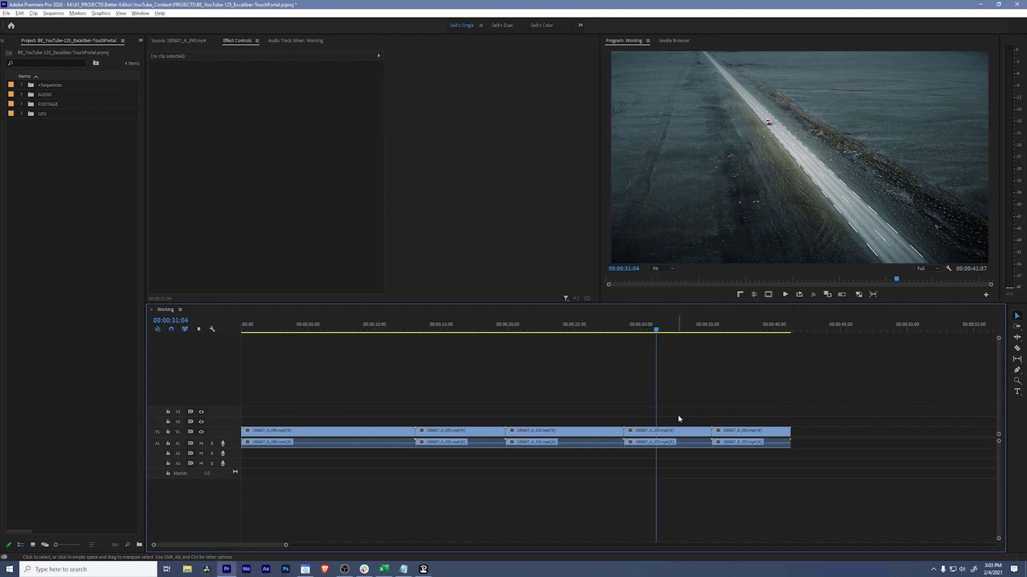
{"action": "left_click", "coordinate": [673, 434]}
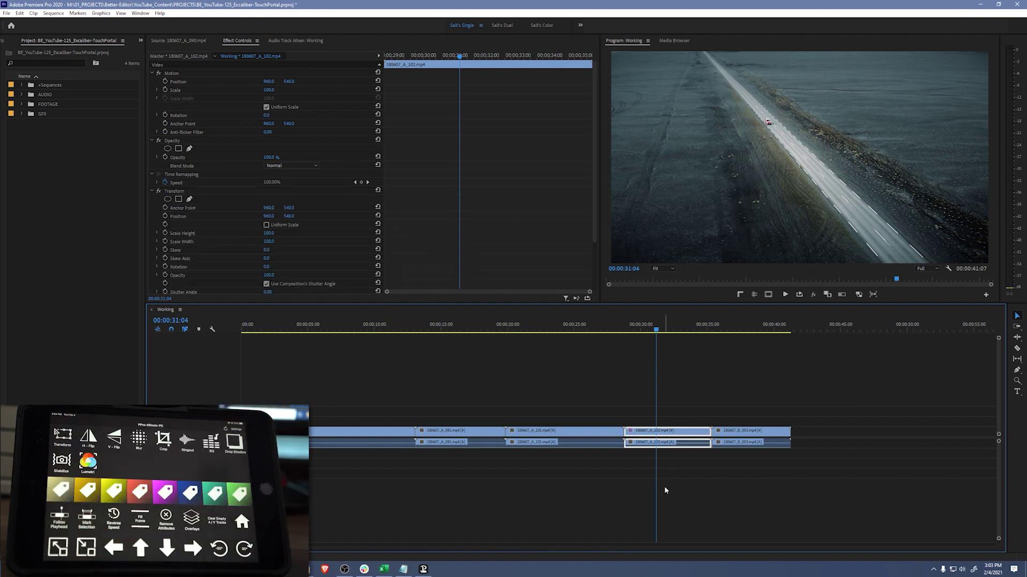
- Add a Transform effect to 180607_A_102, then label the earlier clips yellow
{"action": "key", "text": "ctrl+shift+t"}
{"action": "left_click_drag", "start_coordinate": [595, 408], "coordinate": [383, 454]}
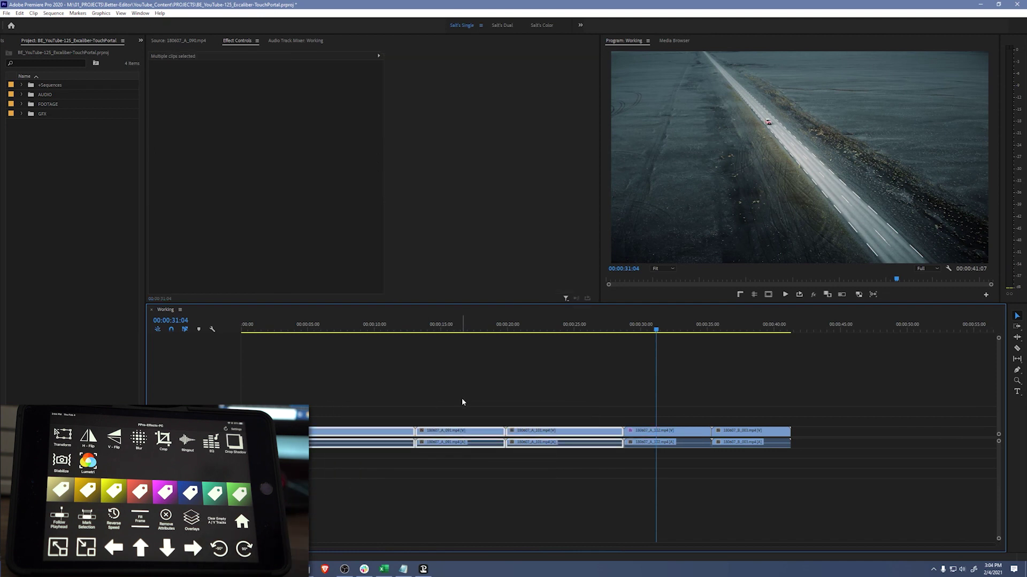
{"action": "key", "text": "ctrl+alt+7"}
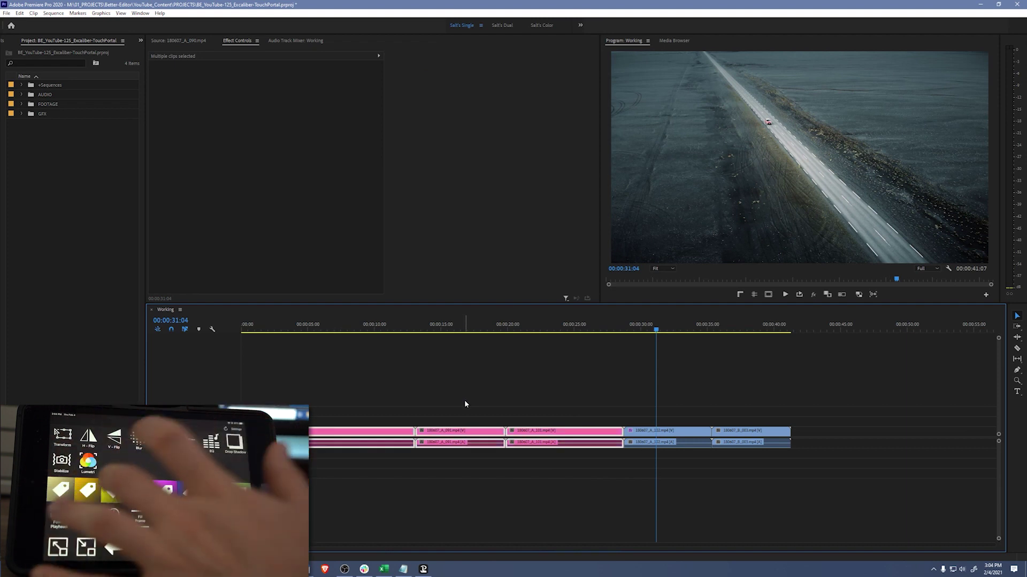
{"action": "key", "text": "ctrl+alt+1"}
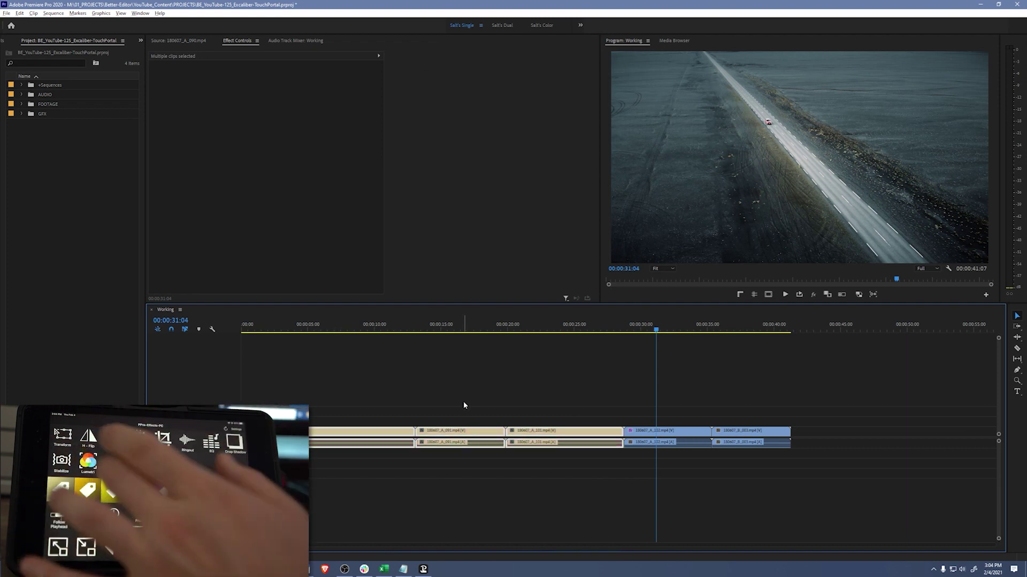
{"action": "key", "text": "ctrl+alt+2"}
{"action": "key", "text": "ctrl+alt+3"}
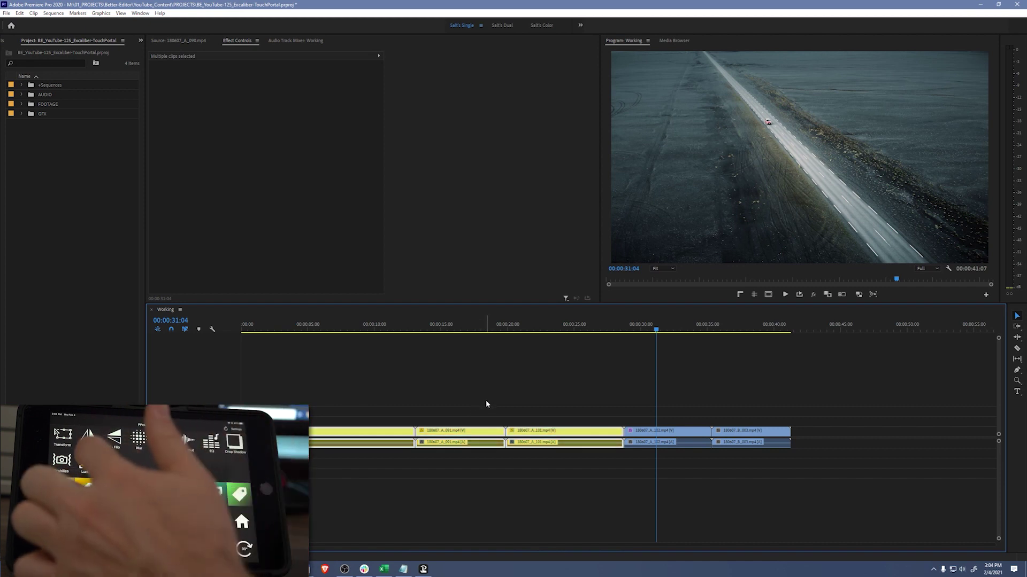
- Apply Lumetri Color and Warp Stabilizer to the earlier clips, then inspect 180607_A_101's effects
{"action": "key", "text": "ctrl+alt+shift+t"}
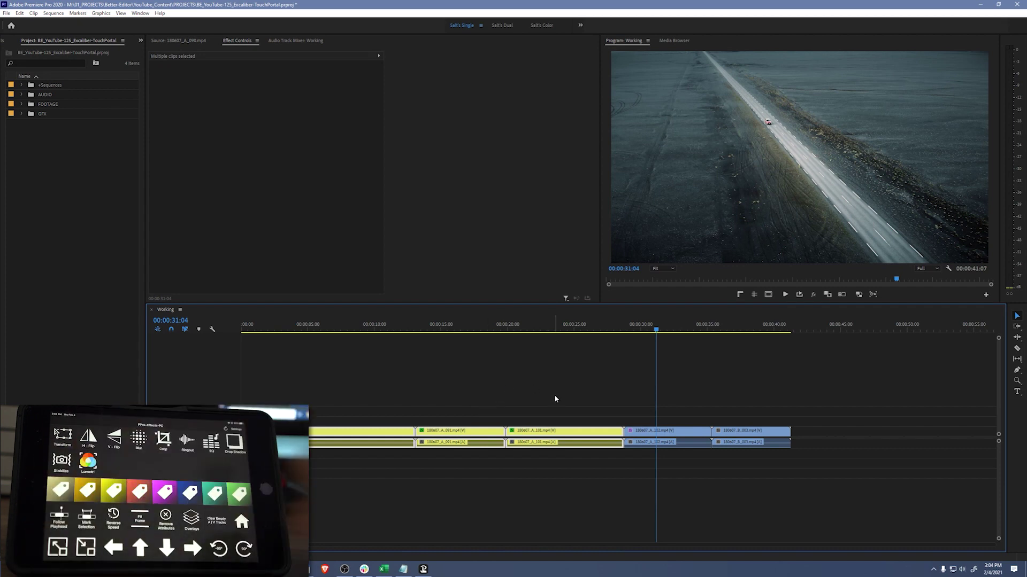
{"action": "key", "text": "ctrl+alt+shift+b"}
{"action": "left_click", "coordinate": [560, 442]}
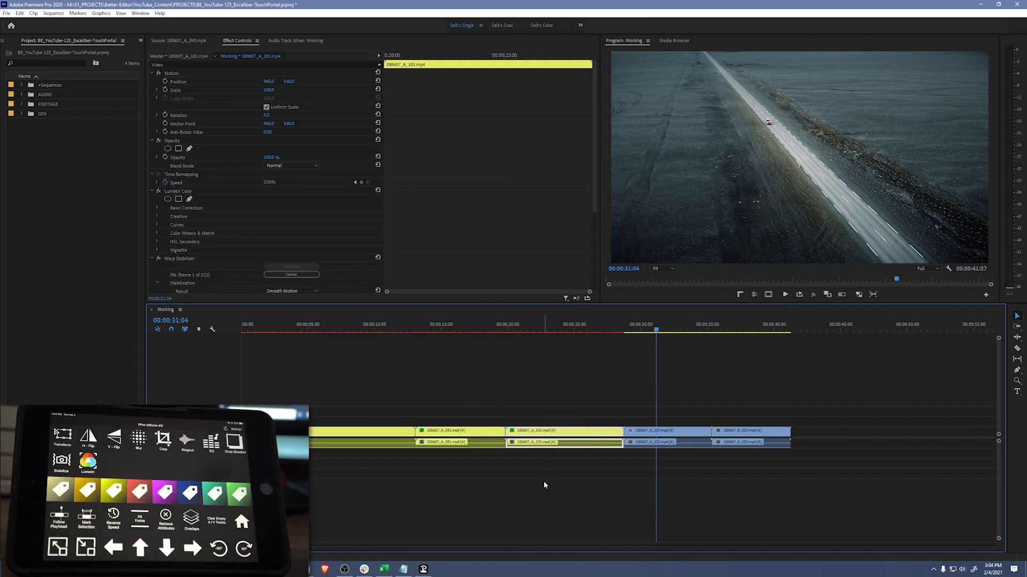
{"action": "left_click", "coordinate": [376, 377]}
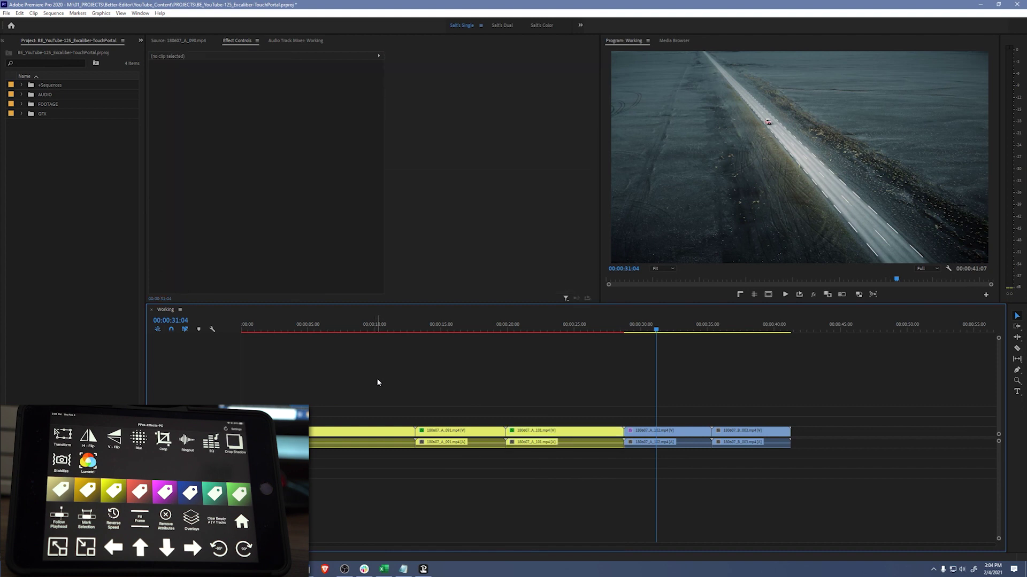
- Use Remove Attributes on all timeline clips to delete their Transform, Lumetri Color and Warp Stabilizer effects
{"action": "left_click_drag", "start_coordinate": [330, 369], "coordinate": [678, 477]}
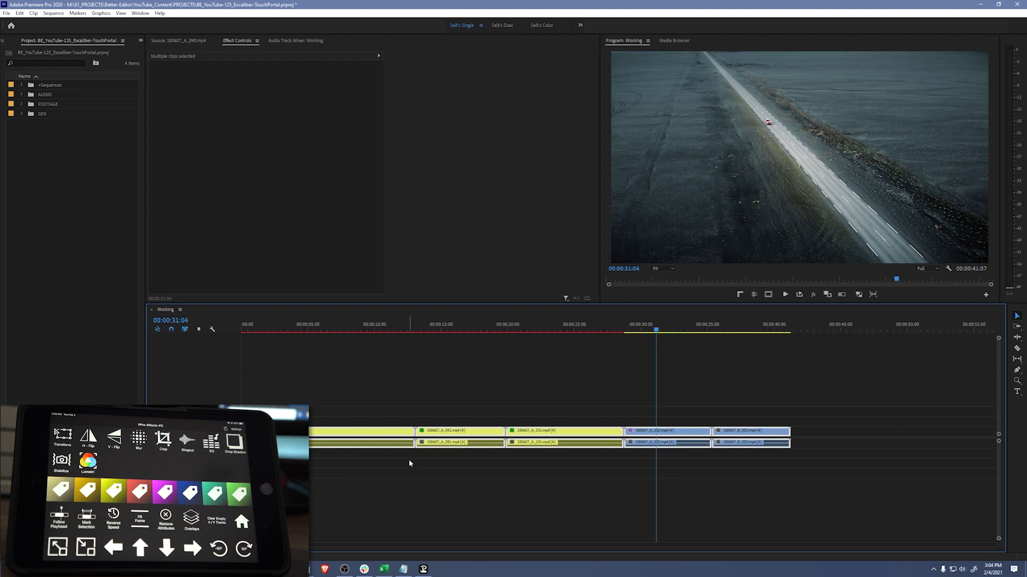
{"action": "key", "text": "alt+x"}
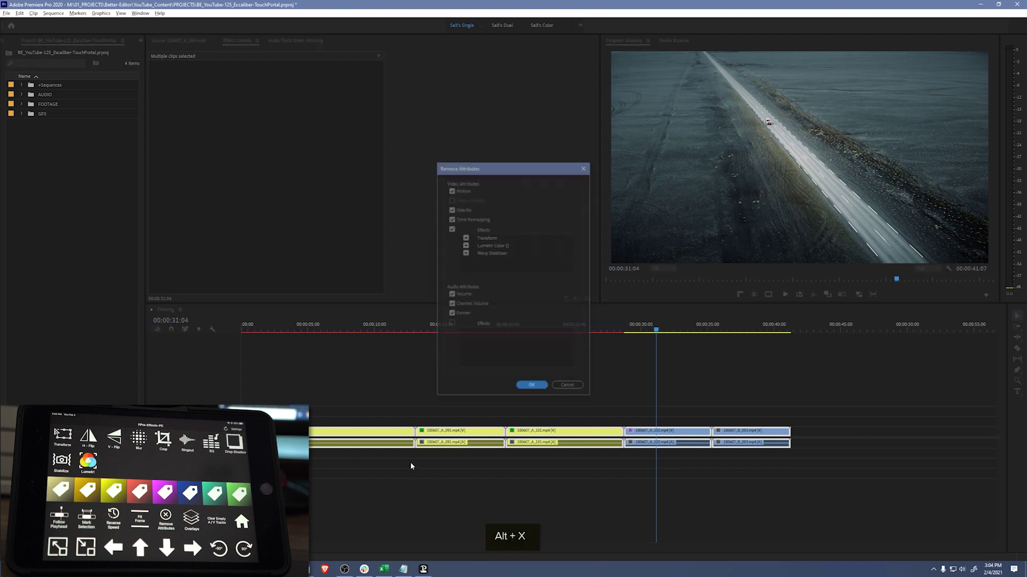
{"action": "left_click", "coordinate": [532, 386]}
{"action": "left_click", "coordinate": [531, 388]}
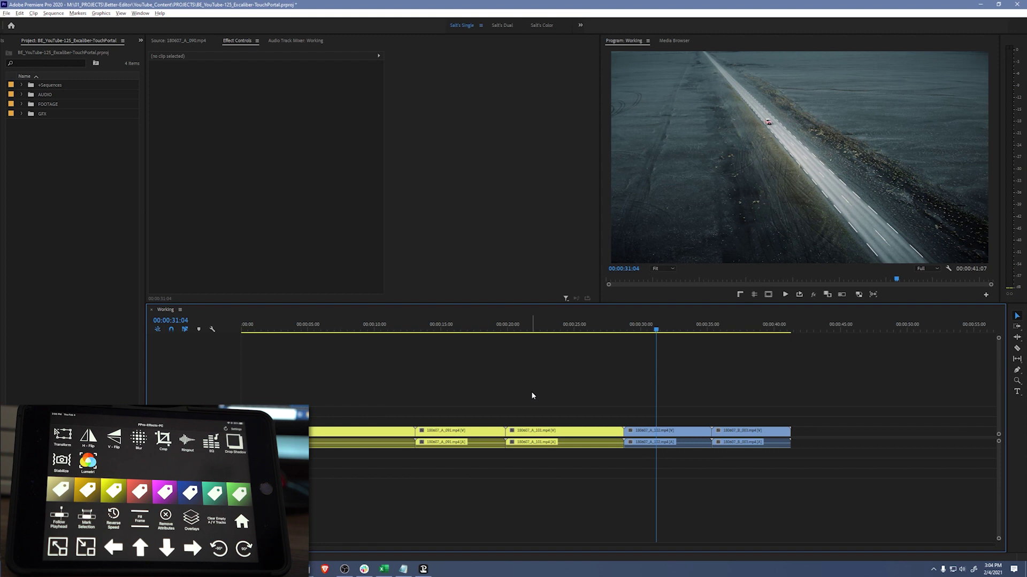
{"action": "key", "text": "d"}
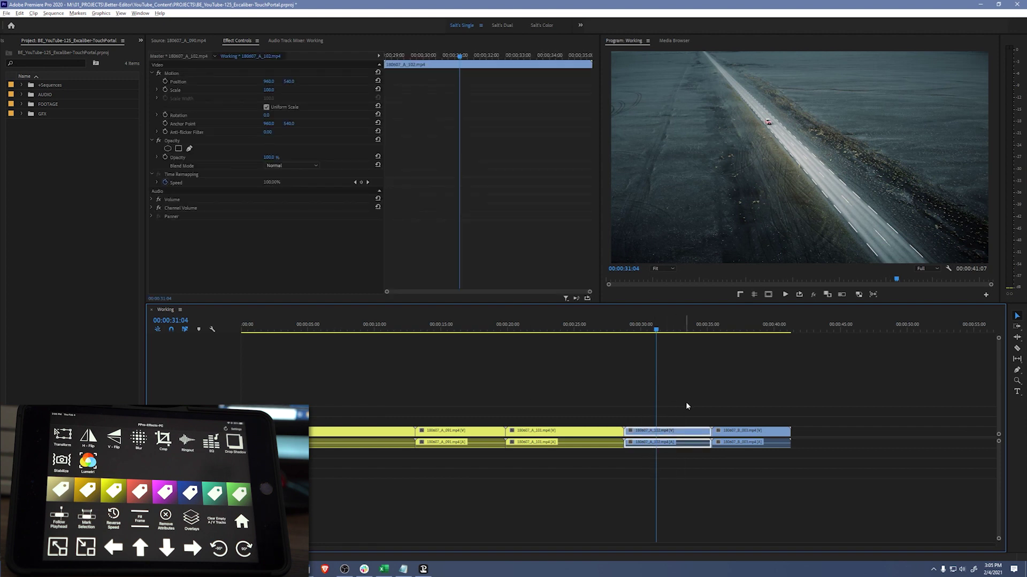
- Move the playhead to 00:00:32:14 and tick Reverse Speed for 180607_A_102
{"action": "left_click_drag", "start_coordinate": [647, 335], "coordinate": [674, 333]}
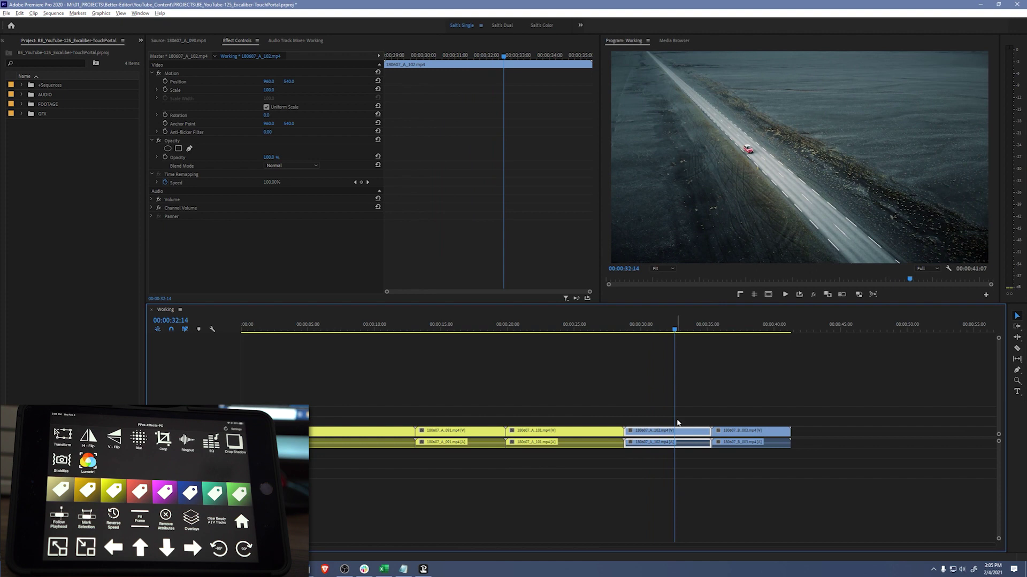
{"action": "key", "text": "alt+shift+s"}
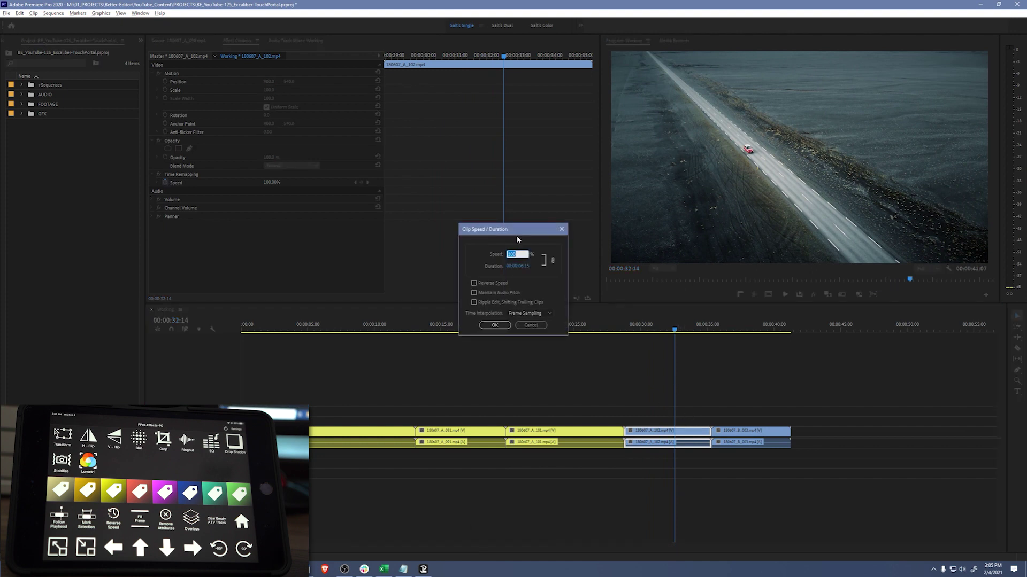
{"action": "left_click", "coordinate": [474, 283]}
- Apply the reversed speed, undo it, then reverse 180607_A_102 again in the speed settings
{"action": "key", "text": "Return"}
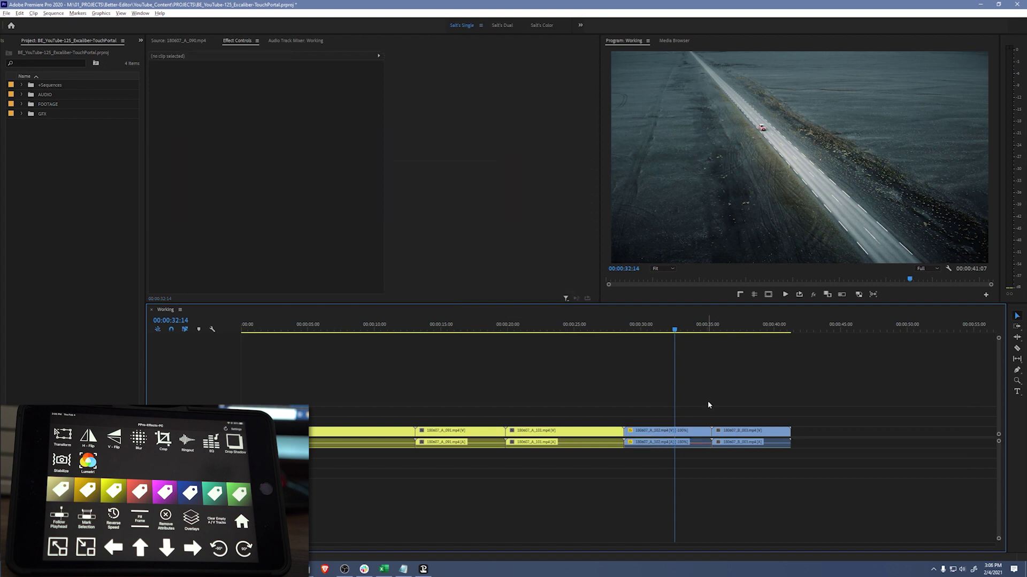
{"action": "key", "text": "ctrl+z"}
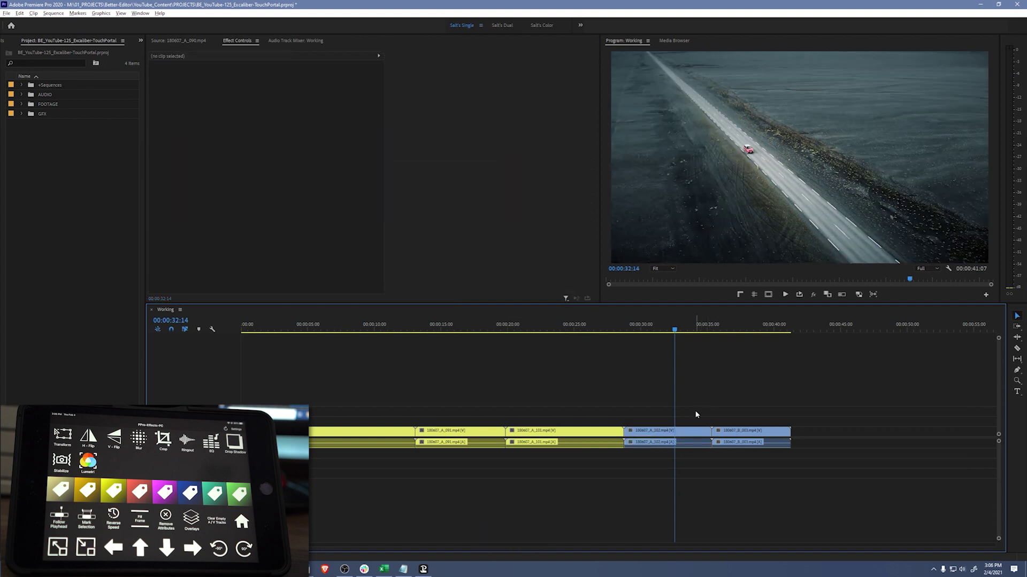
{"action": "left_click", "coordinate": [683, 436]}
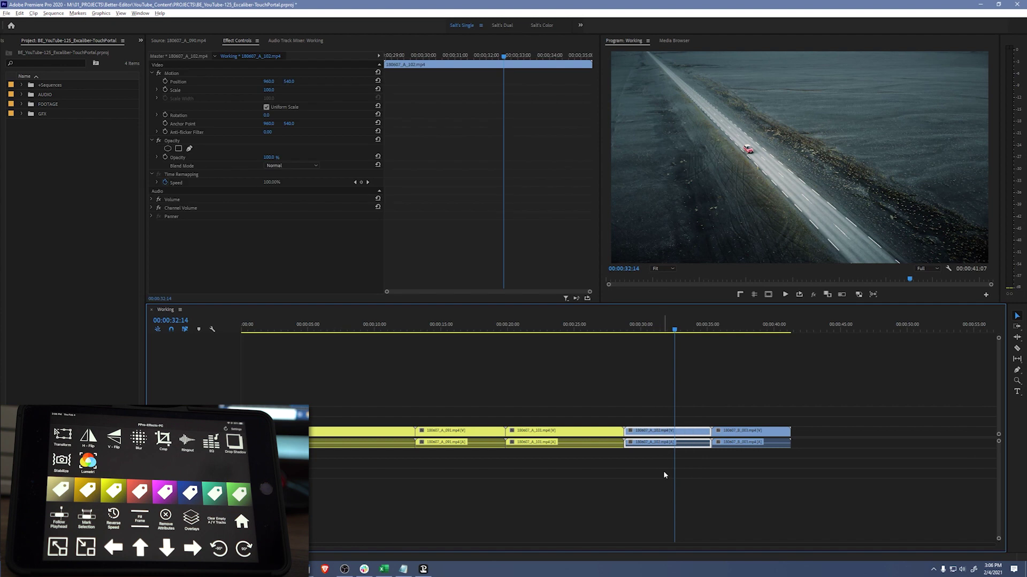
{"action": "key", "text": "alt+shift+r"}
{"action": "key", "text": "space"}
{"action": "key", "text": "Tab"}
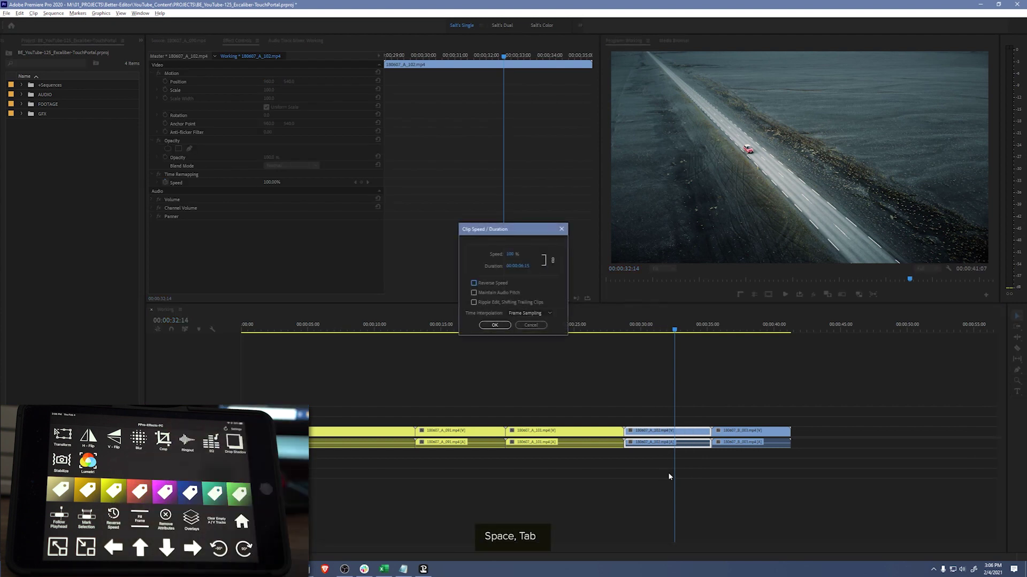
{"action": "key", "text": "Return"}
{"action": "key", "text": "space"}
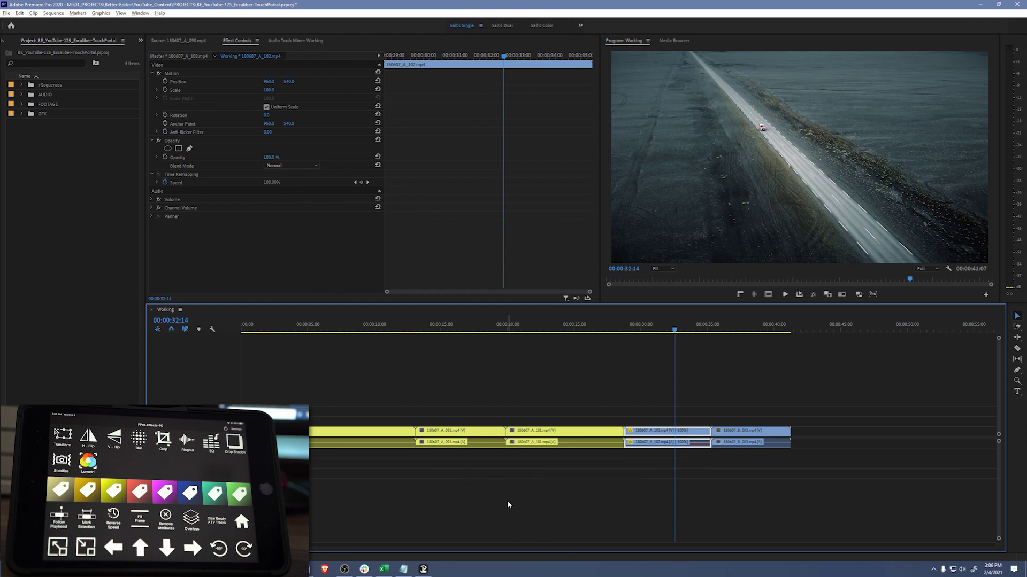
- Delete the empty video tracks from the sequence
{"action": "key", "text": "shift+F12"}
{"action": "key", "text": "space"}
{"action": "key", "text": "Tab"}
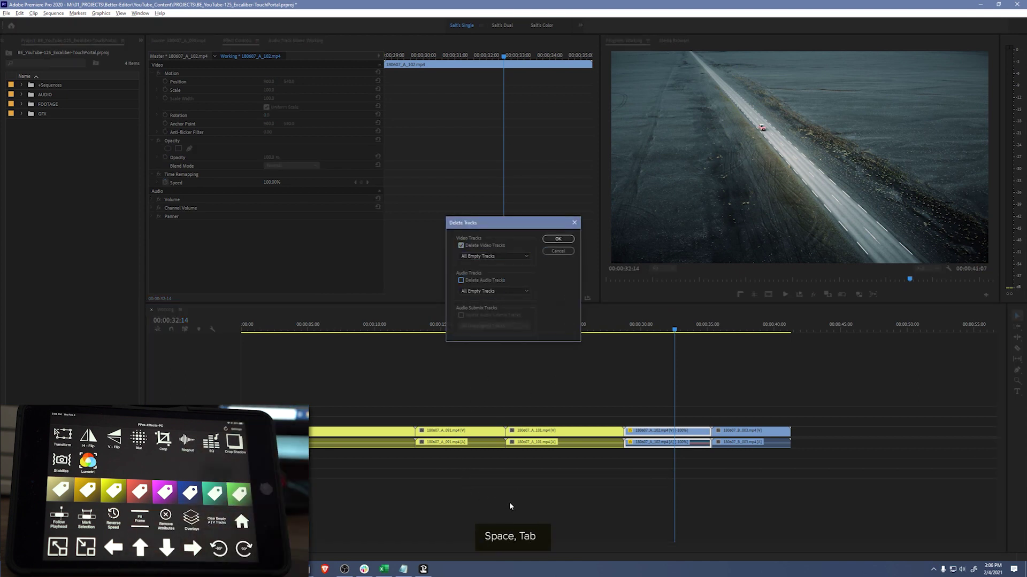
{"action": "key", "text": "Return"}
{"action": "key", "text": "space"}
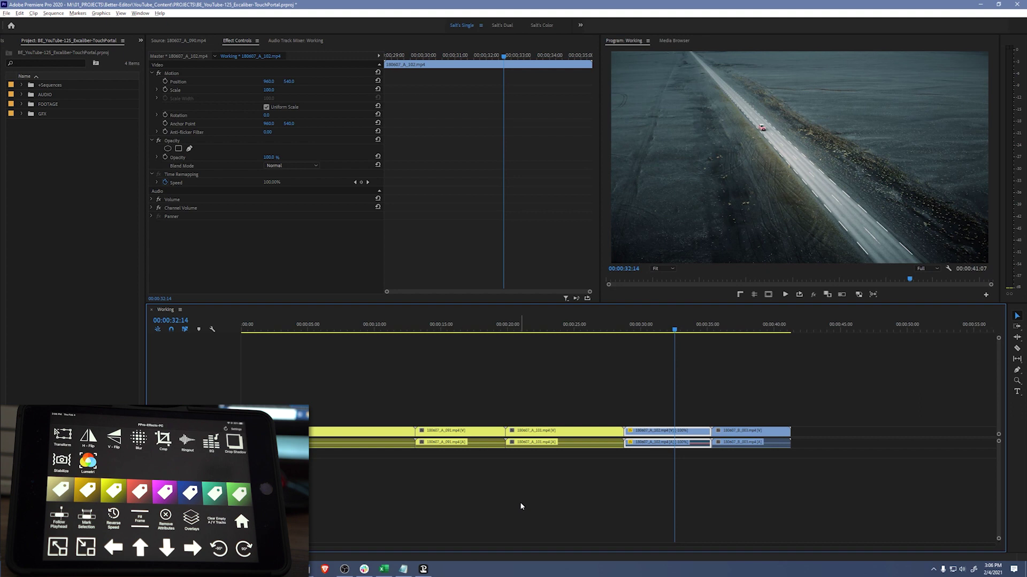
- Hide the Program monitor's timecode readouts with Shift+F3 and review its display options
{"action": "key", "text": "shift+F3"}
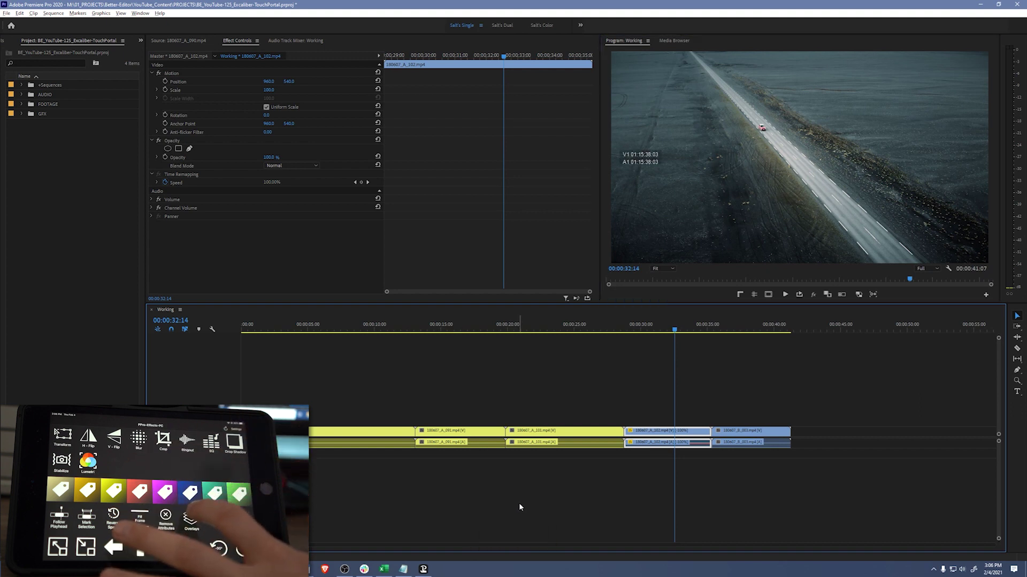
{"action": "left_click", "coordinate": [519, 503]}
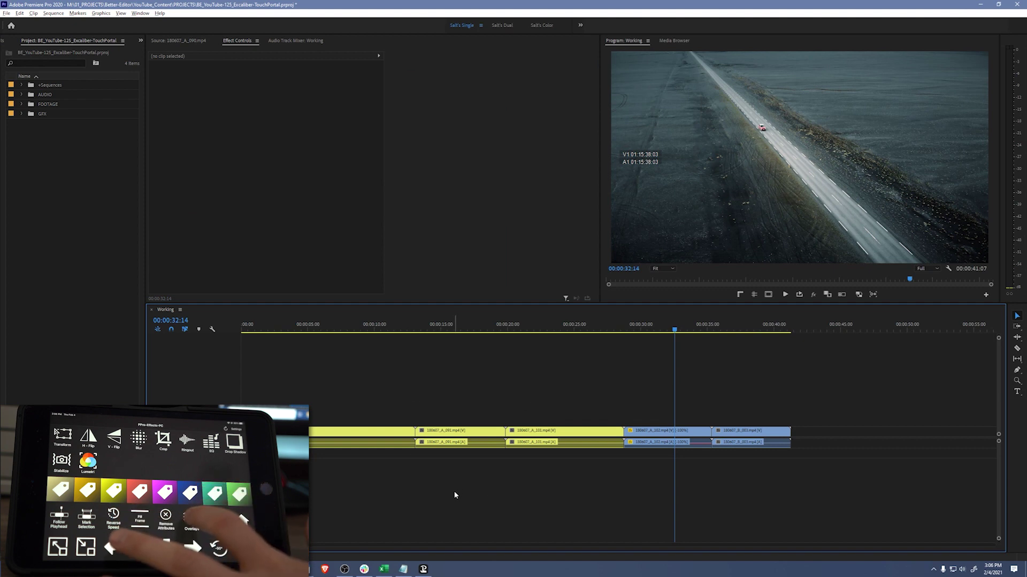
{"action": "key", "text": "shift+F3"}
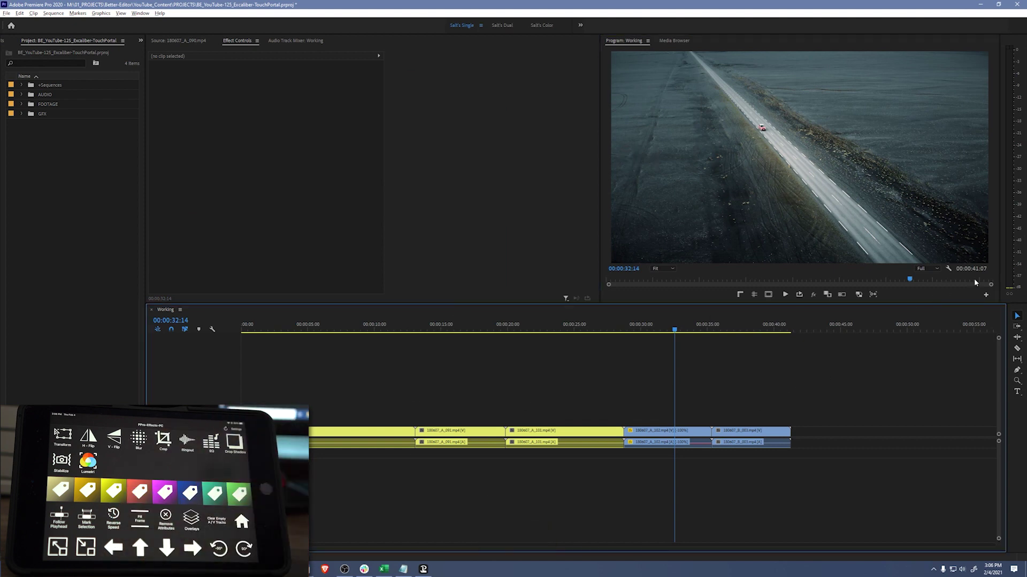
{"action": "left_click", "coordinate": [949, 269]}
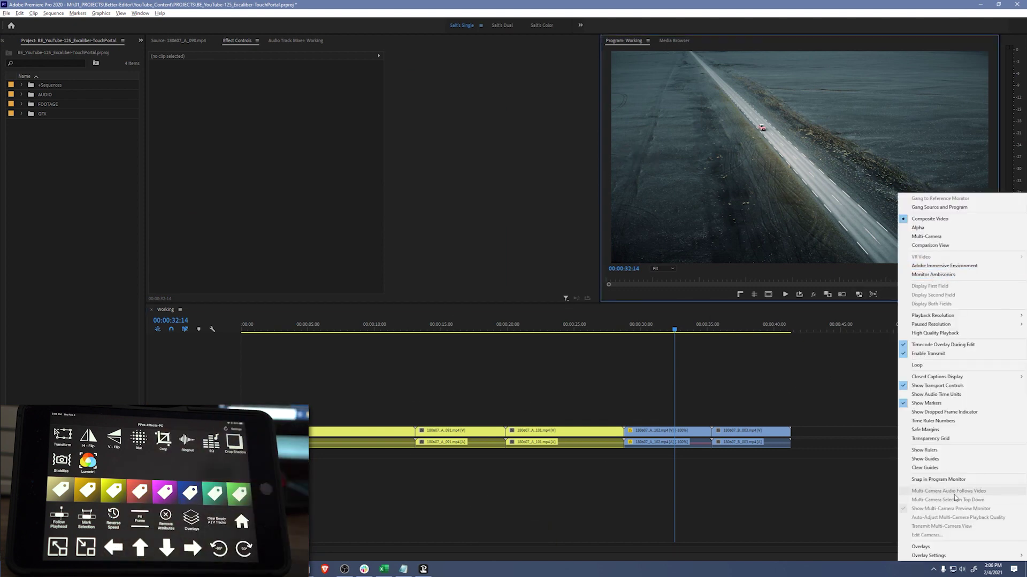
{"action": "key", "text": "alt+Tab"}
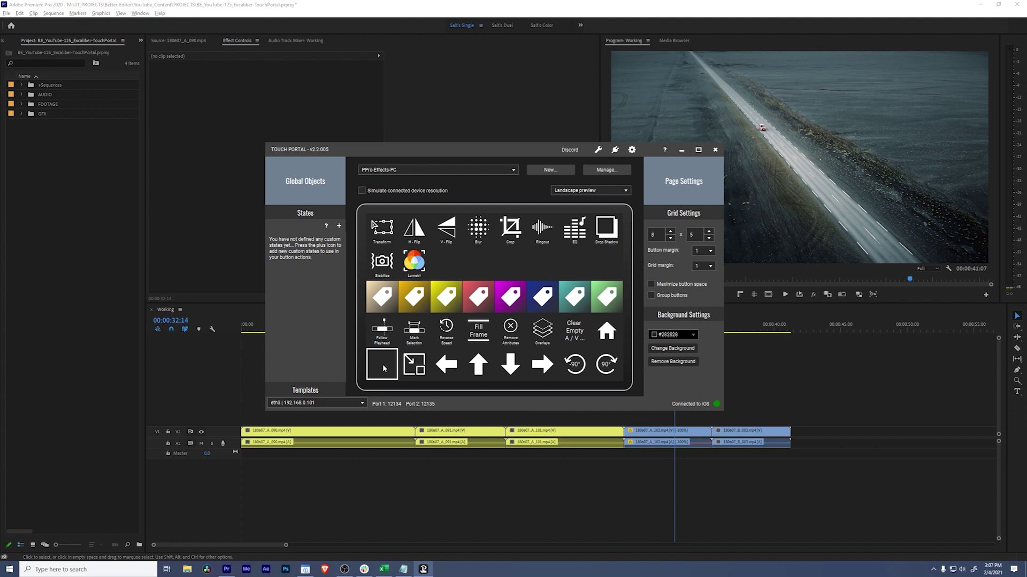
- Create a new button in the empty slot using scale-up.png as its icon
{"action": "left_click", "coordinate": [381, 364]}
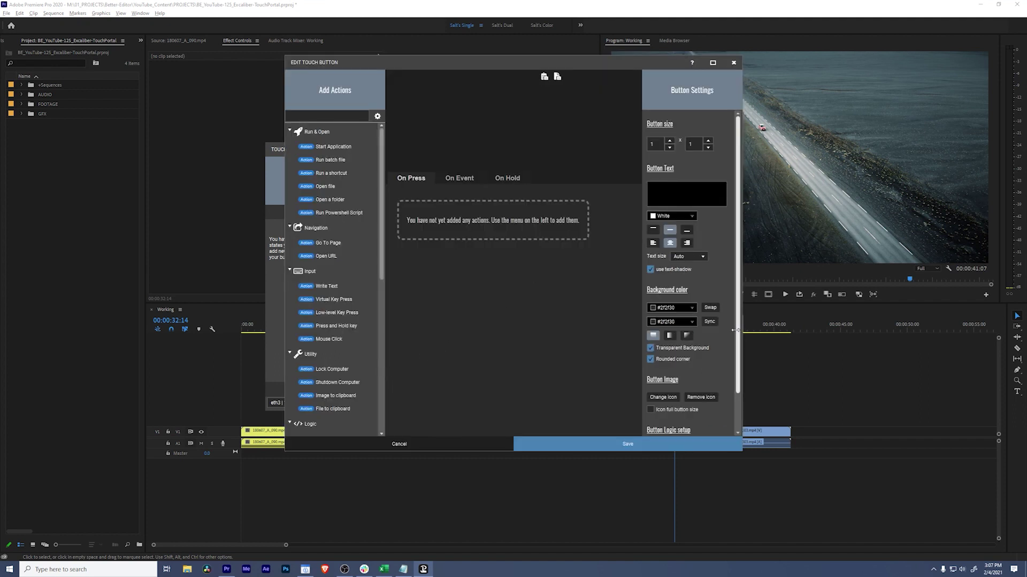
{"action": "scroll", "coordinate": [670, 365], "scroll_direction": "down", "scroll_amount": 1}
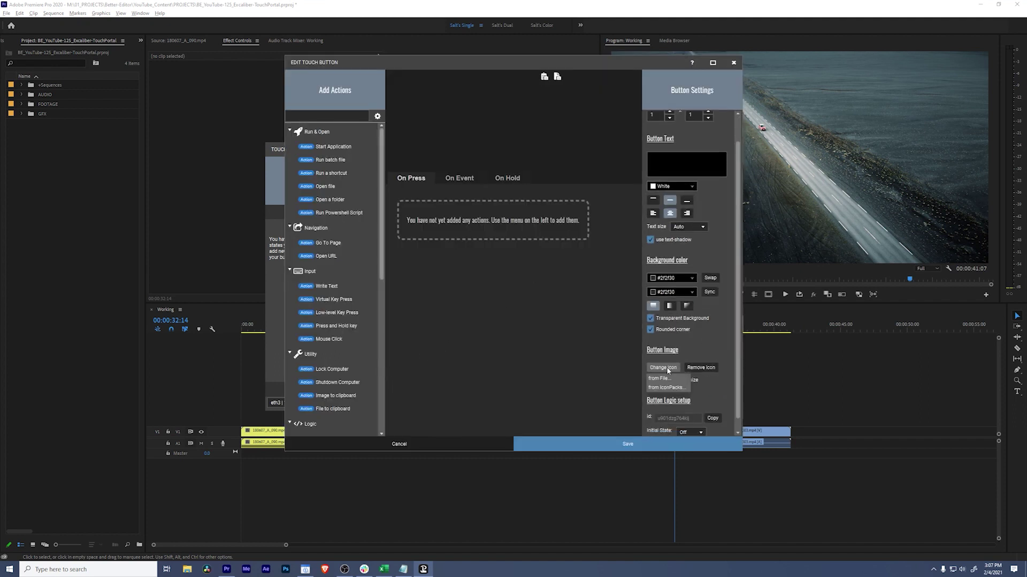
{"action": "left_click", "coordinate": [663, 368]}
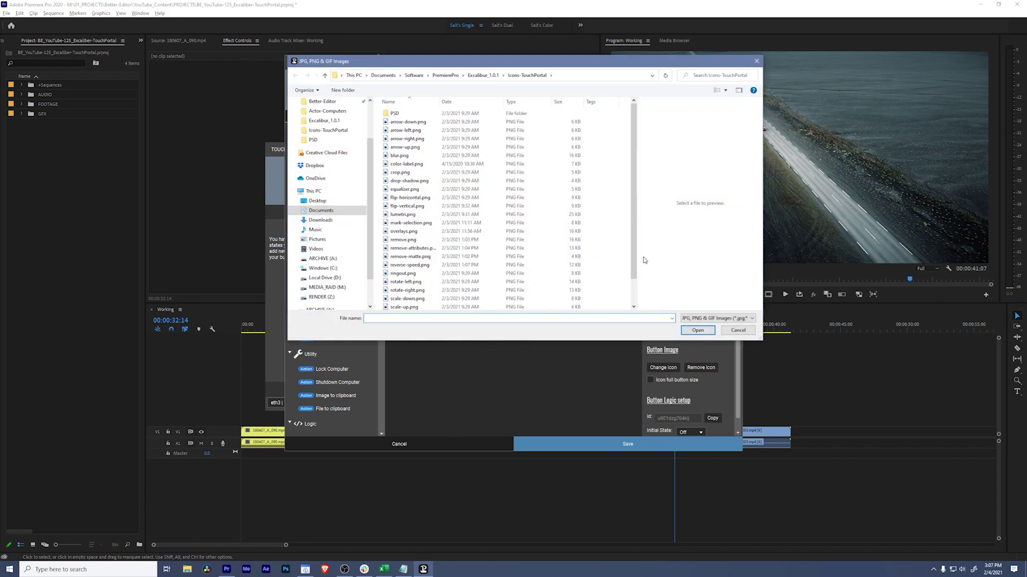
{"action": "scroll", "coordinate": [419, 281], "scroll_direction": "down", "scroll_amount": 1}
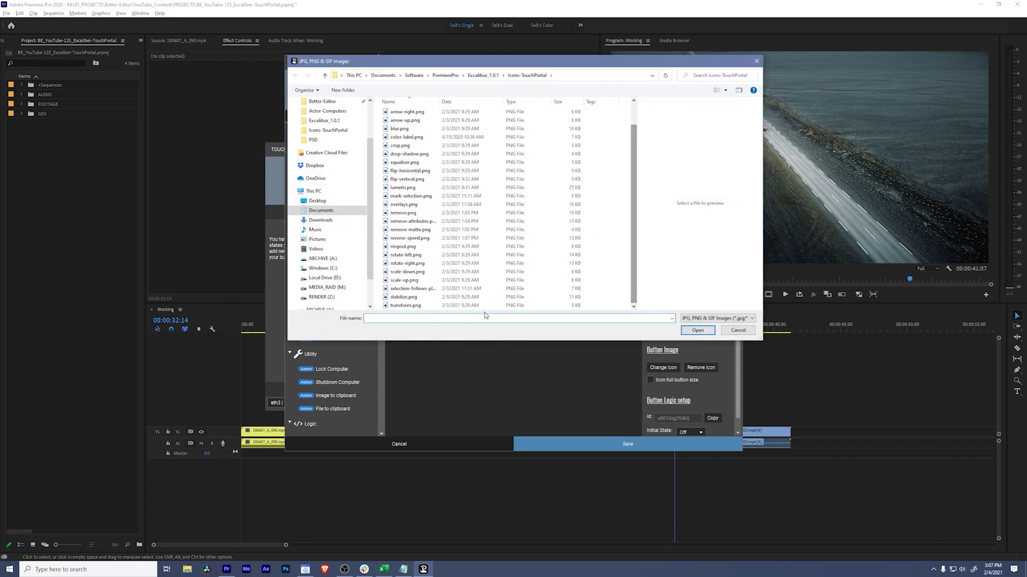
{"action": "left_click", "coordinate": [414, 281]}
{"action": "left_click", "coordinate": [697, 330]}
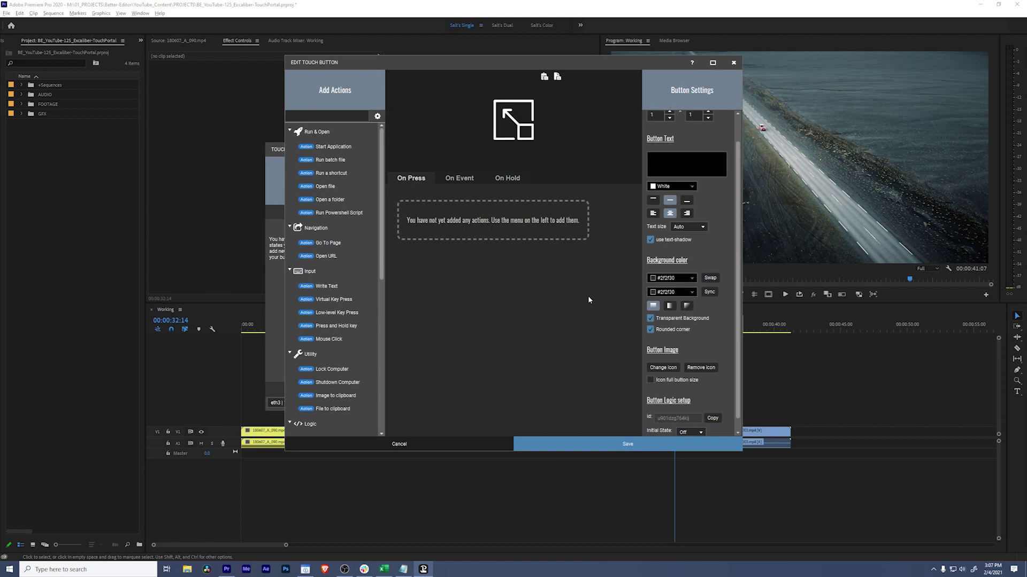
- Add a 'Scale Up' label below the icon, then delete the label text
{"action": "type", "text": "Scale Up"}
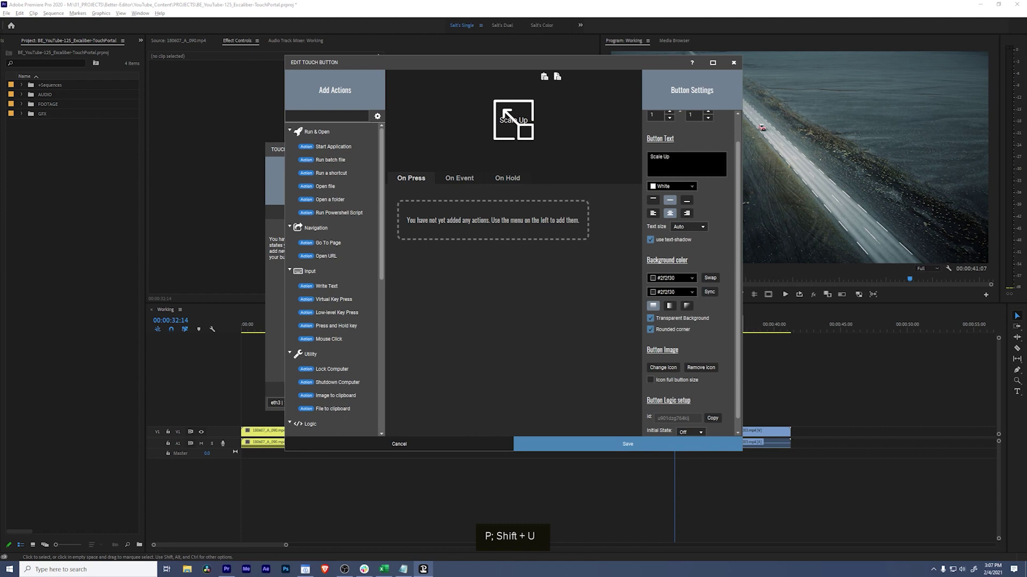
{"action": "left_click", "coordinate": [687, 200]}
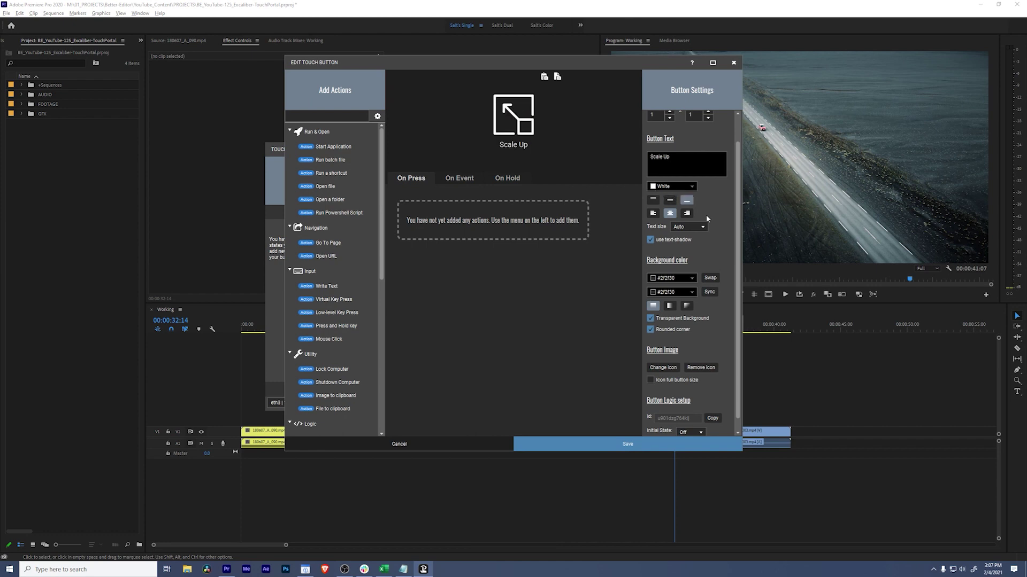
{"action": "left_click_drag", "start_coordinate": [500, 65], "coordinate": [717, 76]}
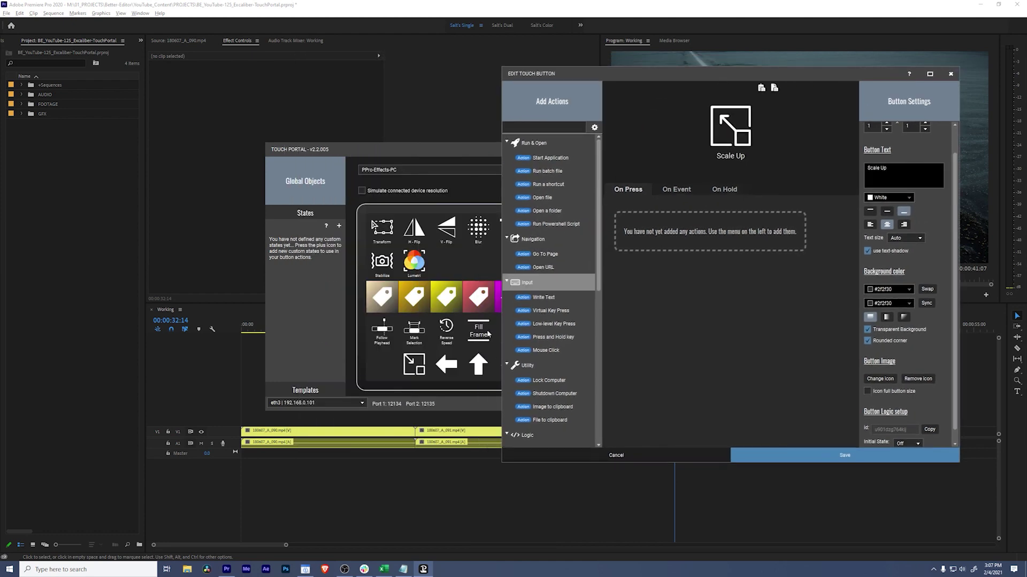
{"action": "left_click_drag", "start_coordinate": [887, 169], "coordinate": [834, 181]}
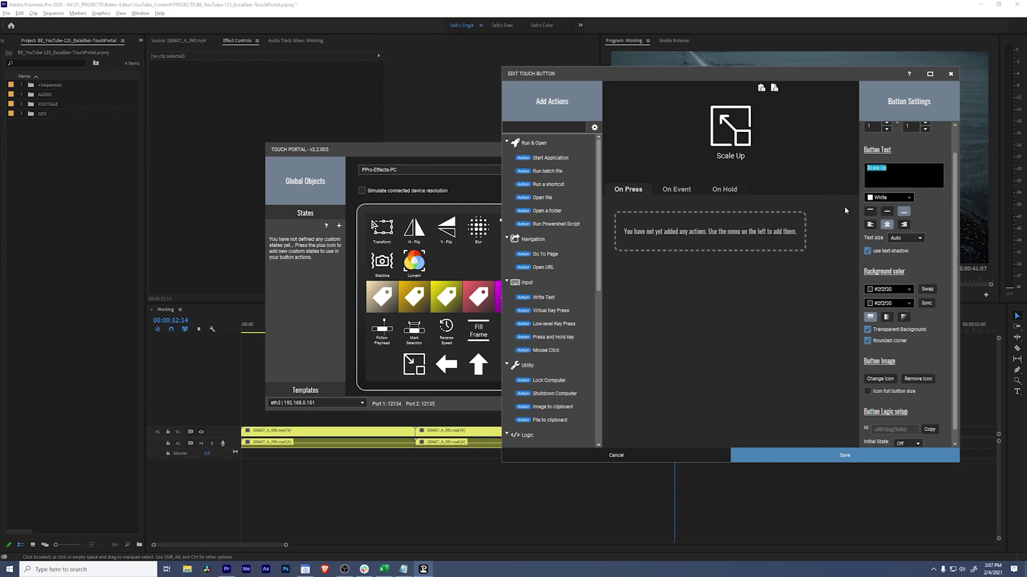
{"action": "key", "text": "BackSpace"}
{"action": "left_click_drag", "start_coordinate": [753, 71], "coordinate": [562, 81]}
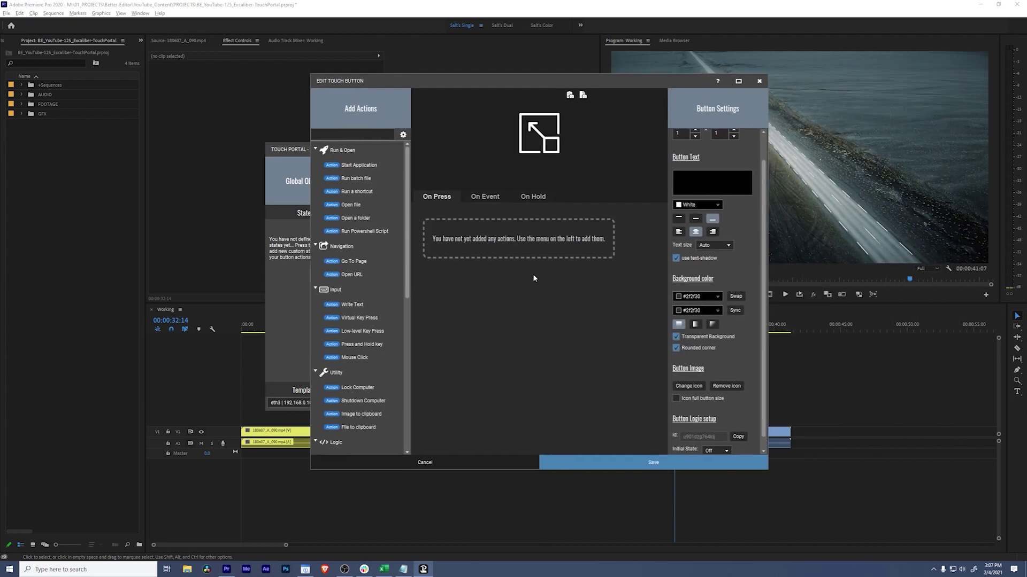
- Give the button a low-level Alt+Shift+Up Arrow key press action and save it
{"action": "double_click", "coordinate": [353, 332]}
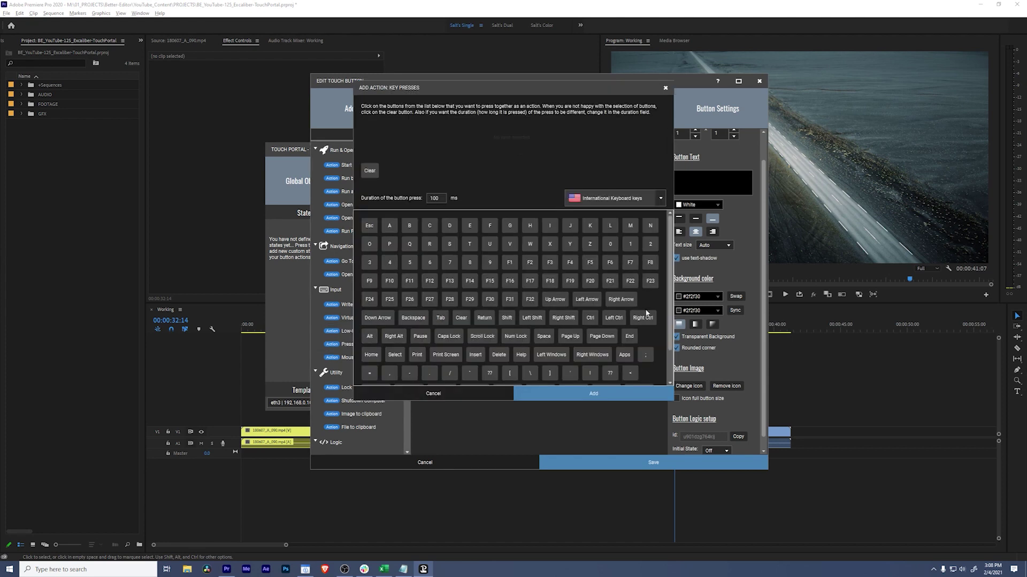
{"action": "left_click", "coordinate": [369, 336]}
{"action": "left_click", "coordinate": [508, 319]}
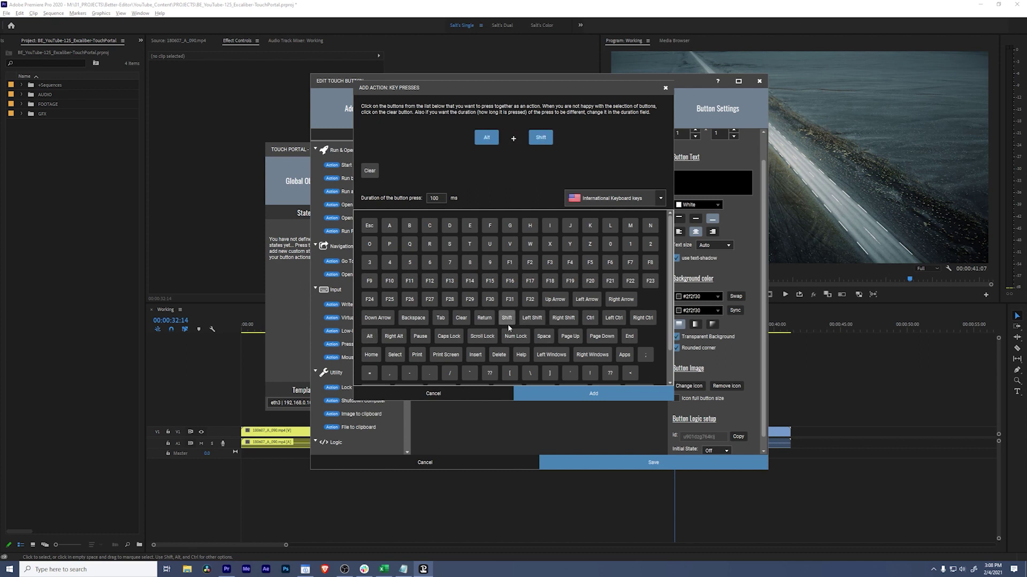
{"action": "scroll", "coordinate": [666, 337], "scroll_direction": "down", "scroll_amount": 2}
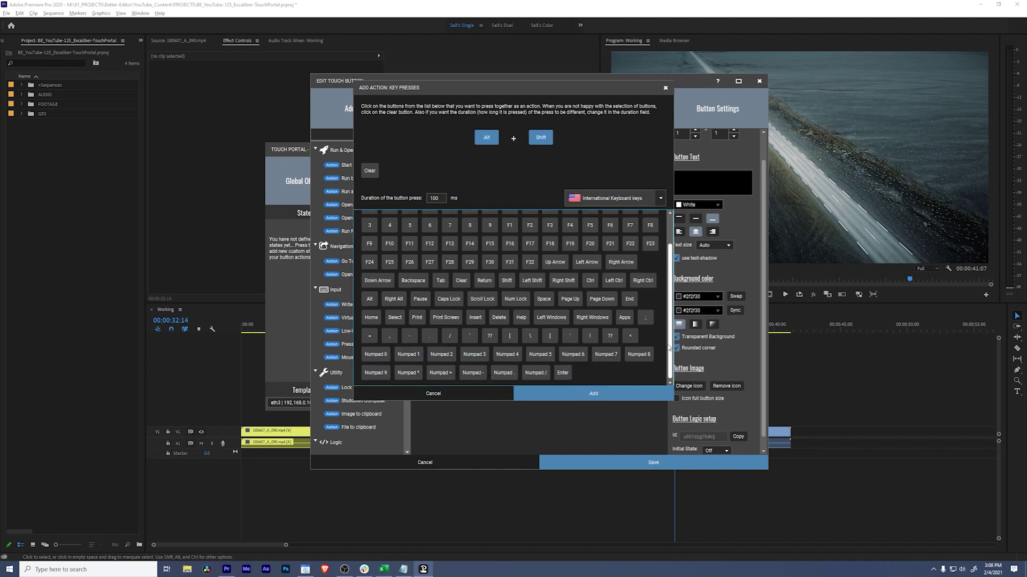
{"action": "left_click", "coordinate": [555, 262]}
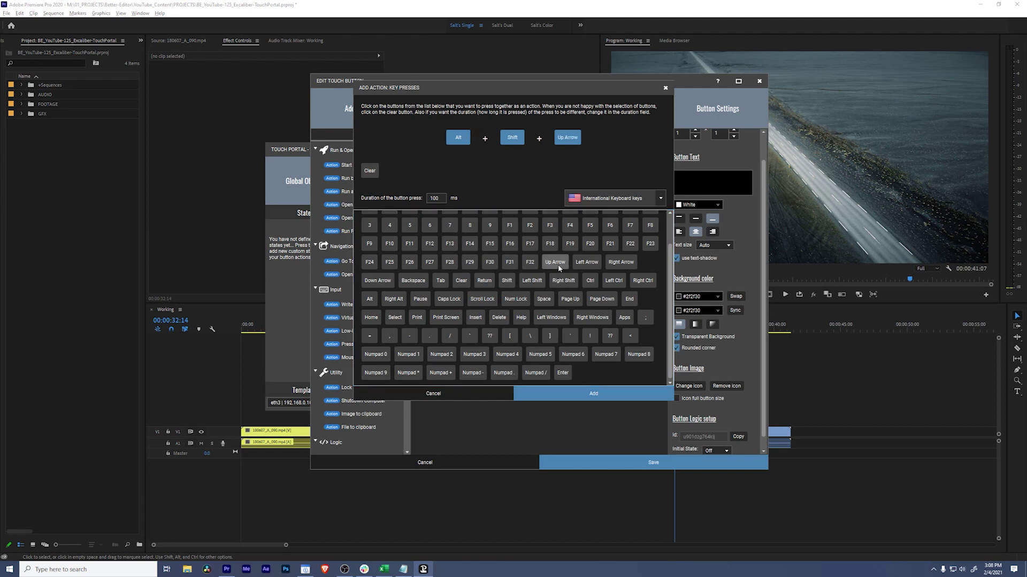
{"action": "left_click", "coordinate": [585, 395]}
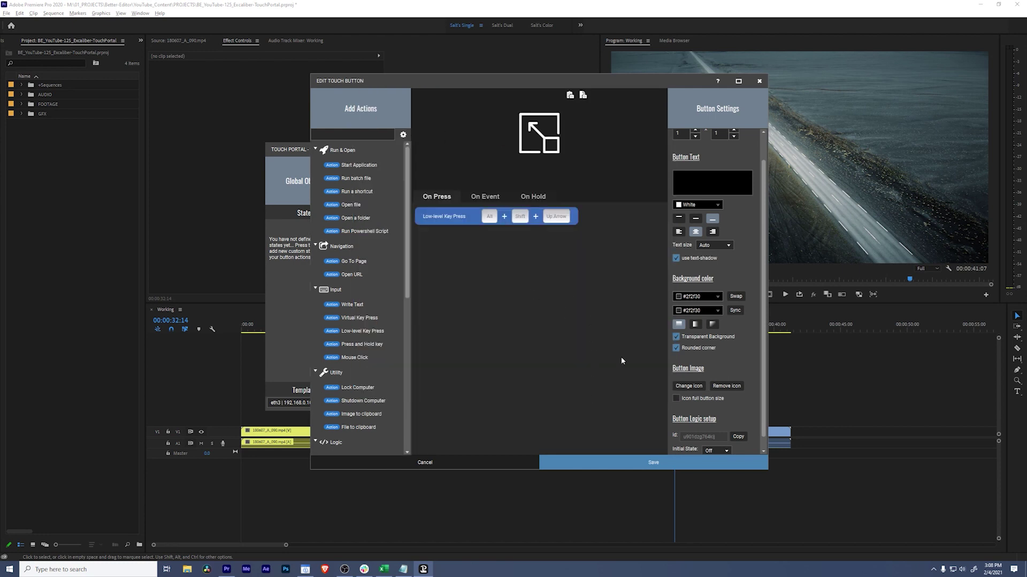
{"action": "left_click", "coordinate": [626, 463]}
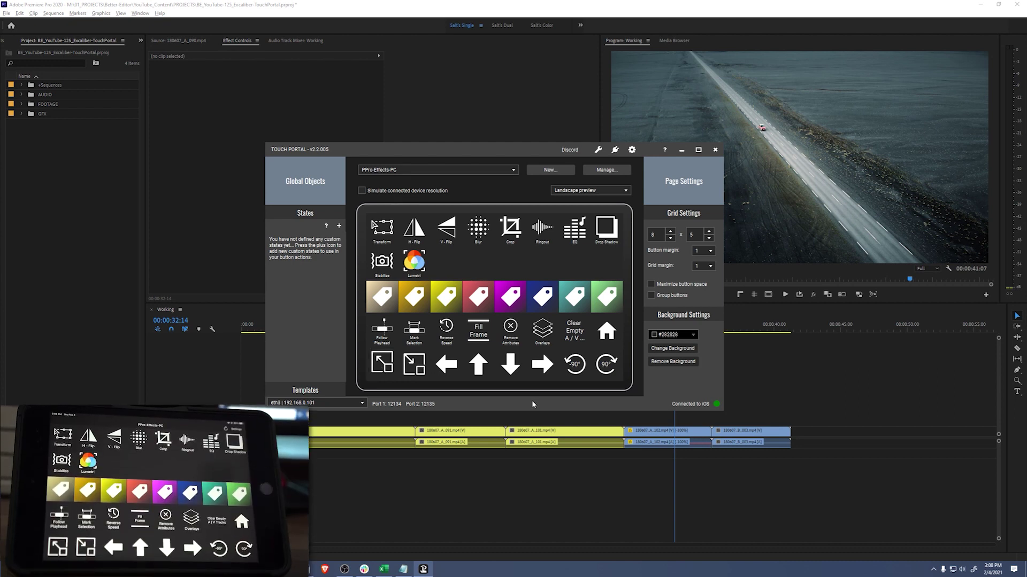
- Back in Premiere, select the clip at the playhead and scale it up with Alt+Shift+Up
{"action": "left_click", "coordinate": [551, 415]}
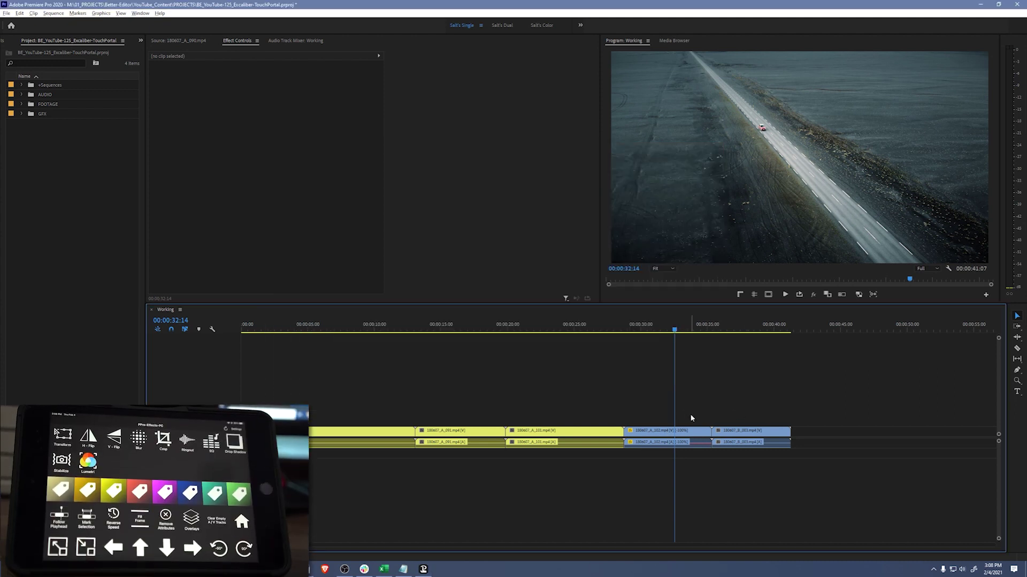
{"action": "left_click_drag", "start_coordinate": [692, 415], "coordinate": [644, 478]}
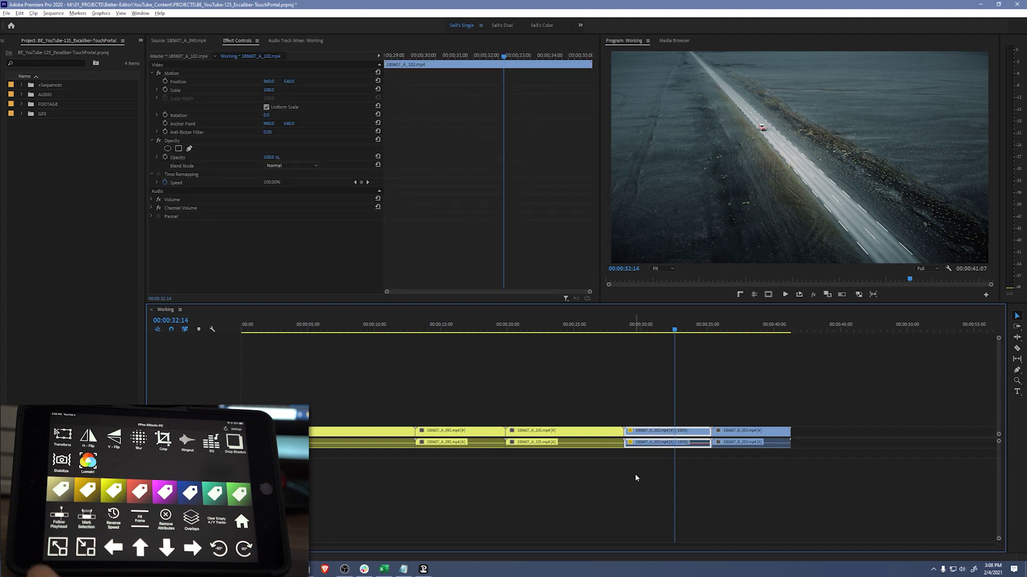
{"action": "key", "text": "alt+shift+Up"}
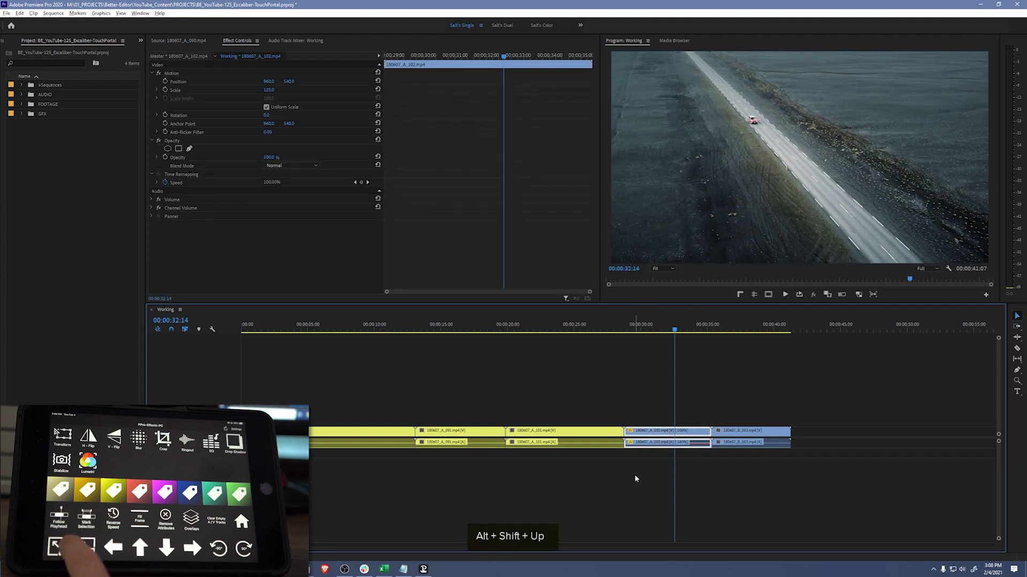